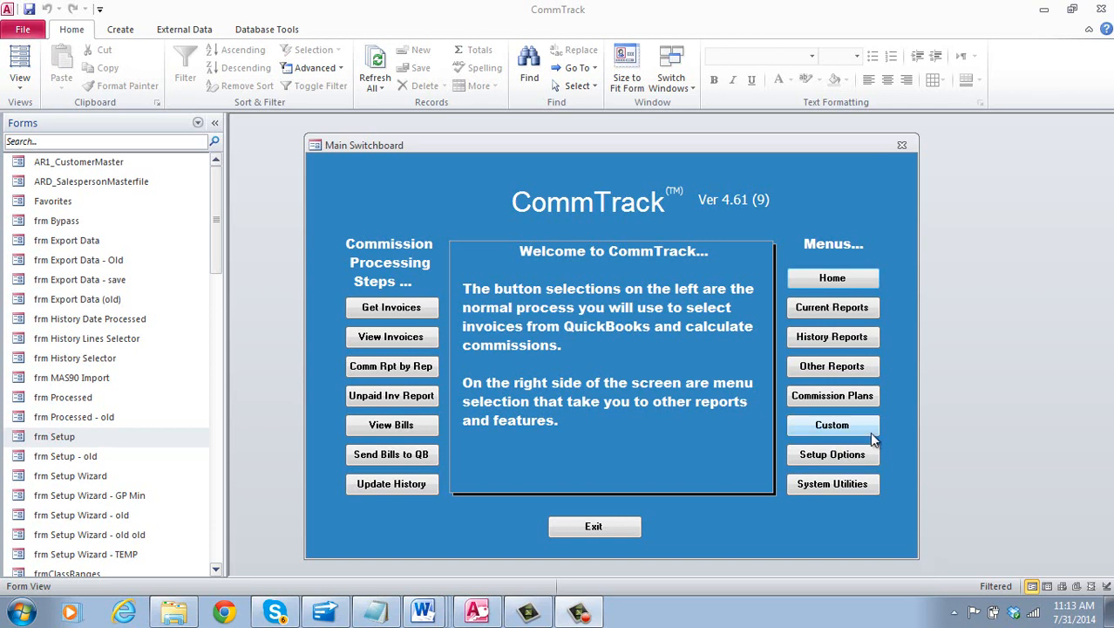
Review the Commission Options form from the setup options and close it without changes
{"action": "left_click", "coordinate": [805, 453]}
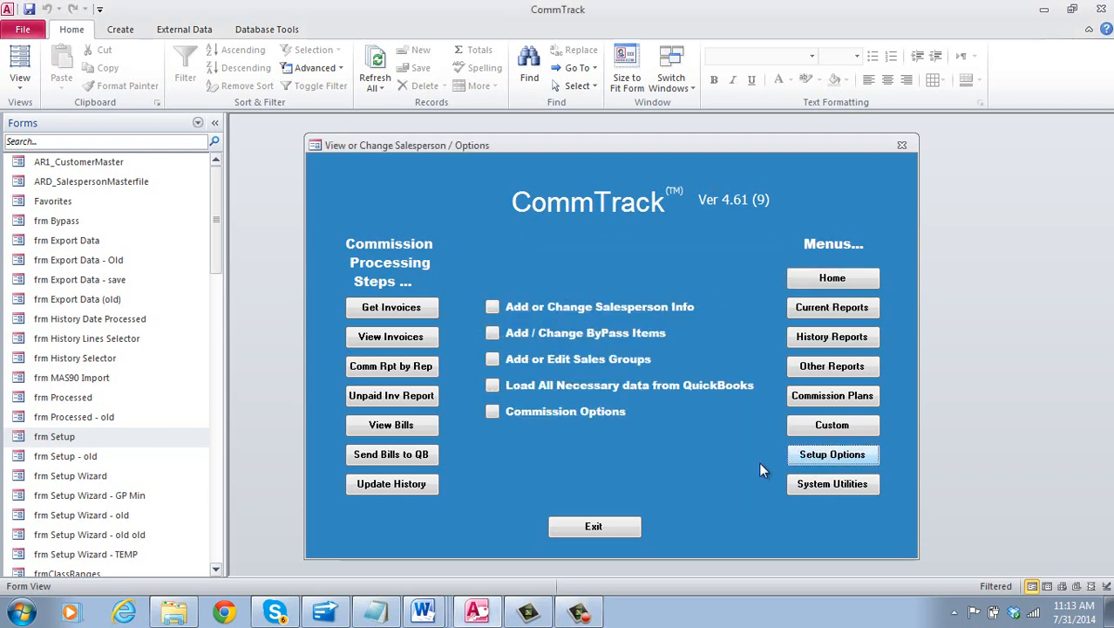
{"action": "left_click", "coordinate": [492, 412]}
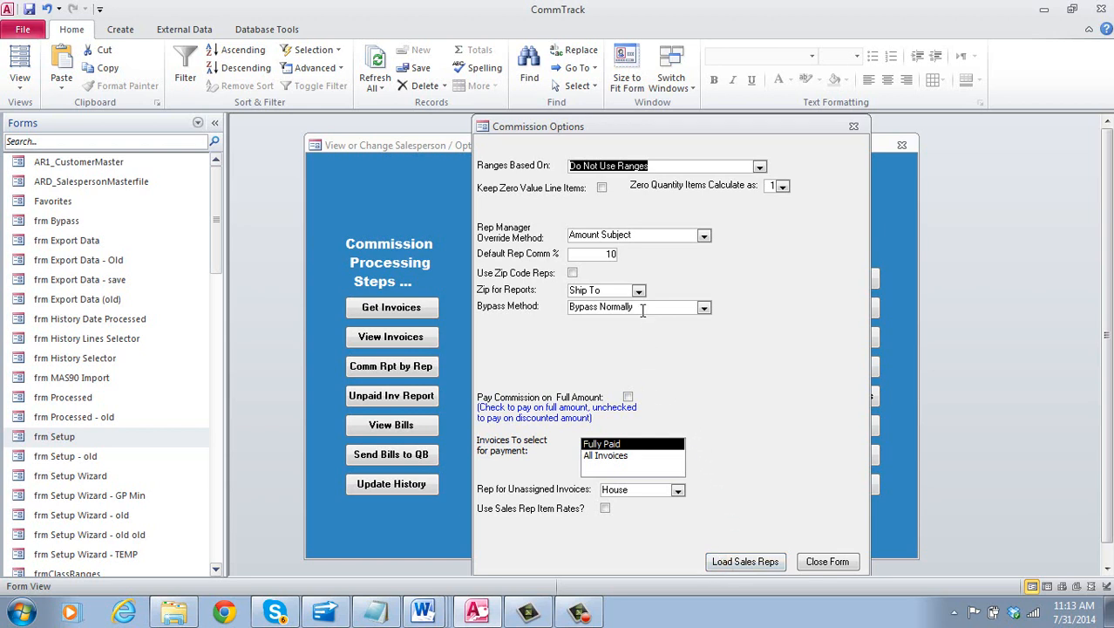
{"action": "left_click", "coordinate": [815, 562]}
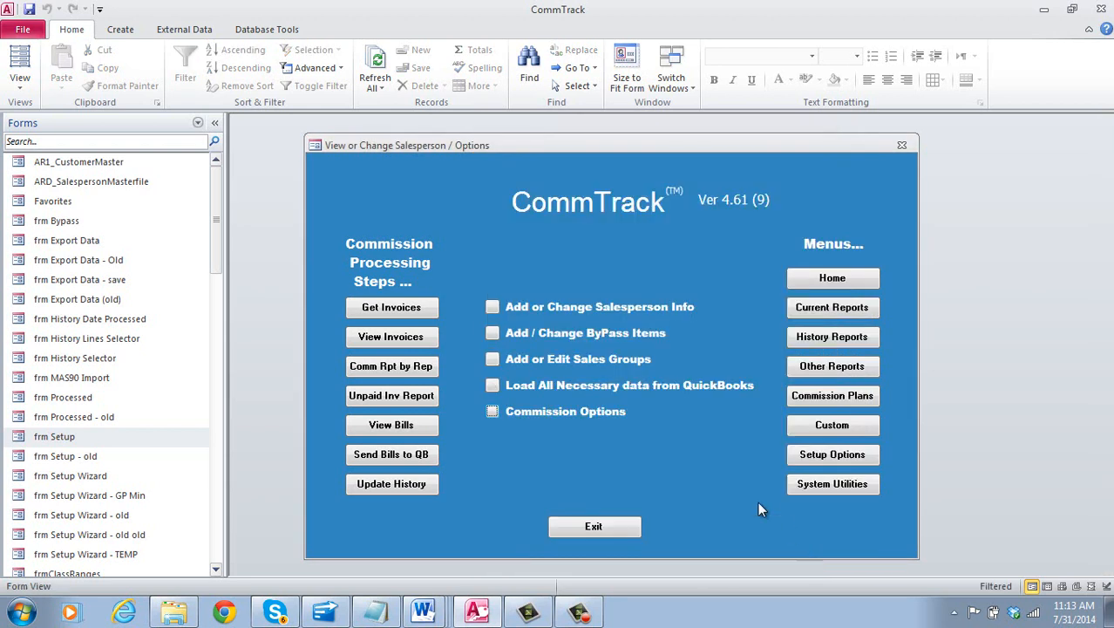
Look through the salesperson records and the list of sales rep IDs, then close the salesperson form
{"action": "left_click", "coordinate": [493, 308]}
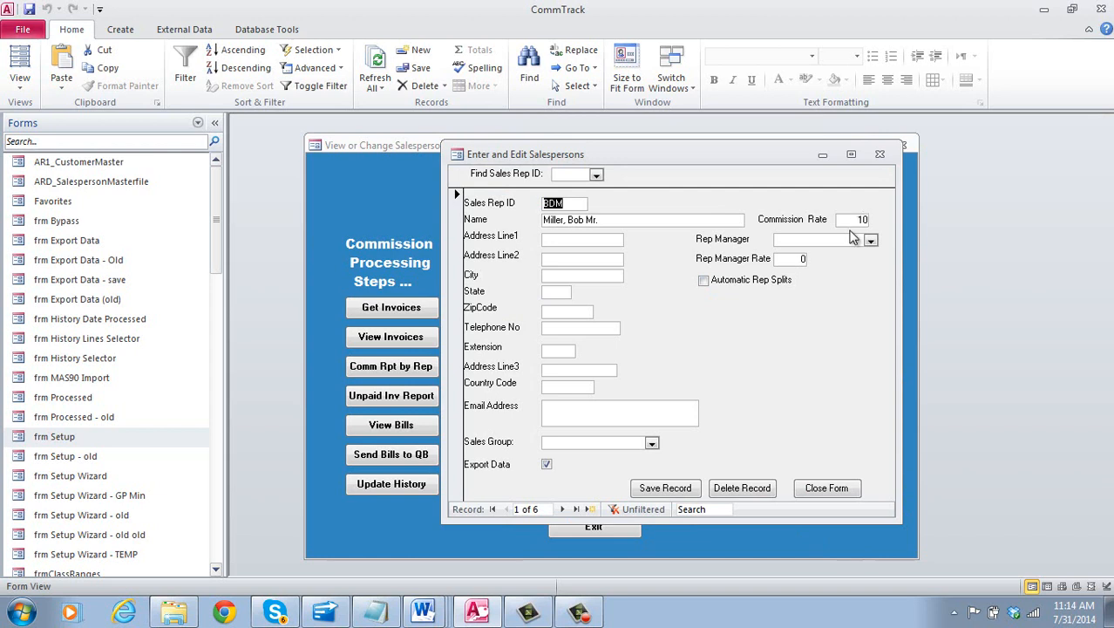
{"action": "left_click", "coordinate": [563, 510]}
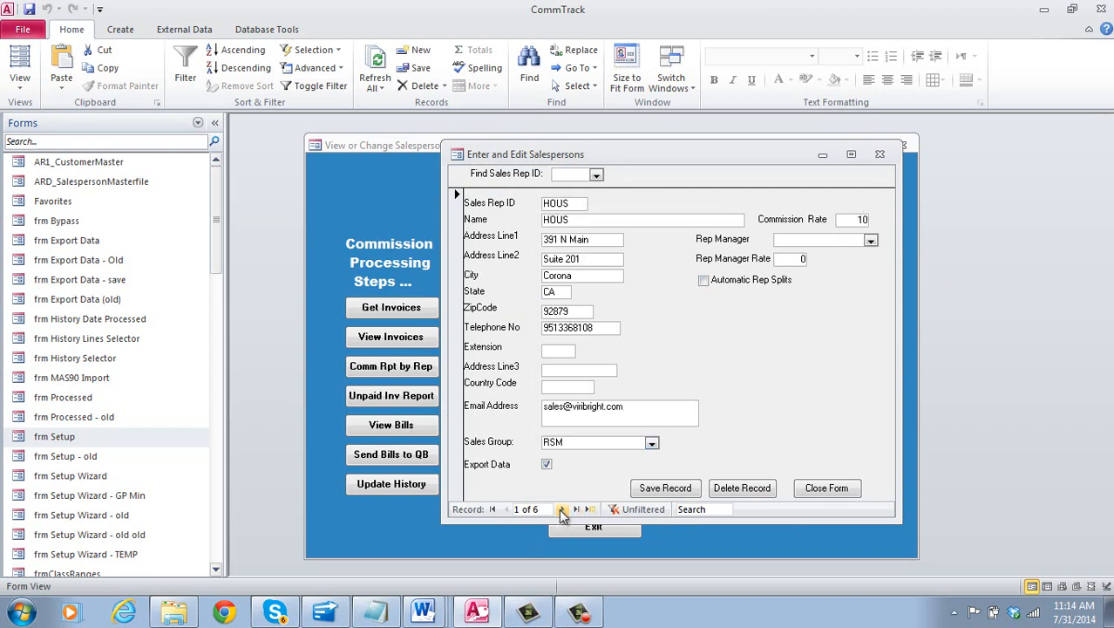
{"action": "left_click", "coordinate": [563, 509]}
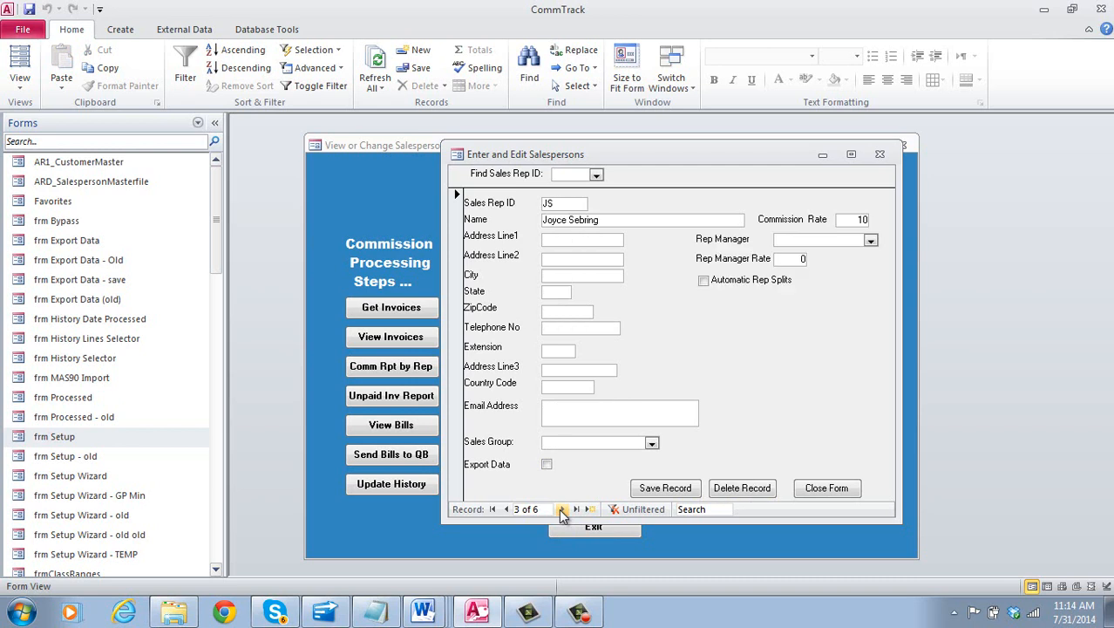
{"action": "left_click", "coordinate": [596, 175]}
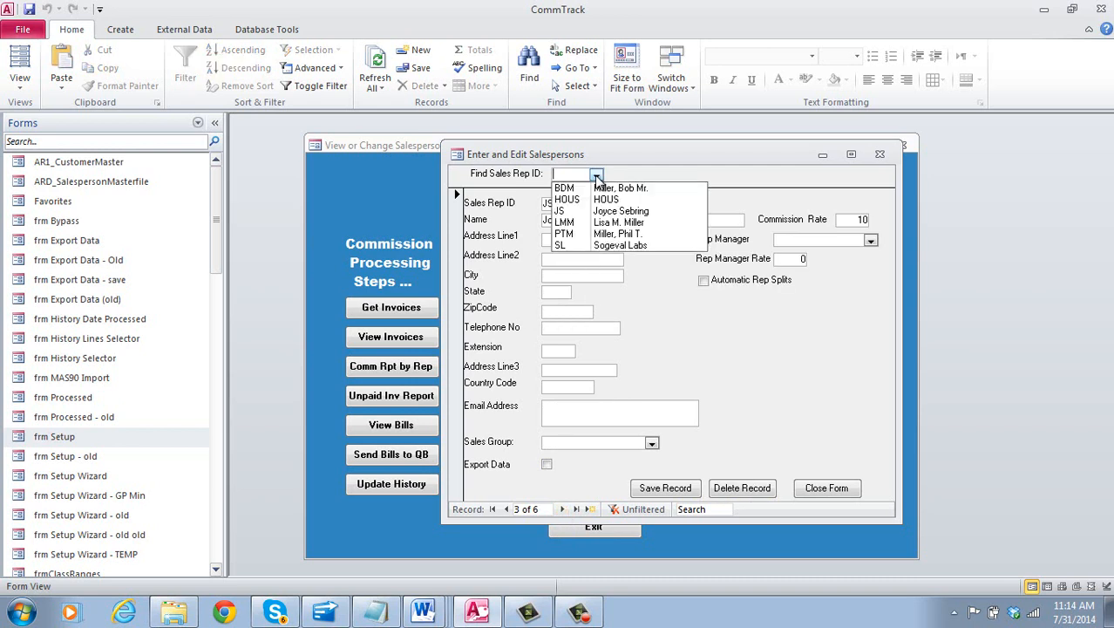
{"action": "left_click", "coordinate": [762, 368]}
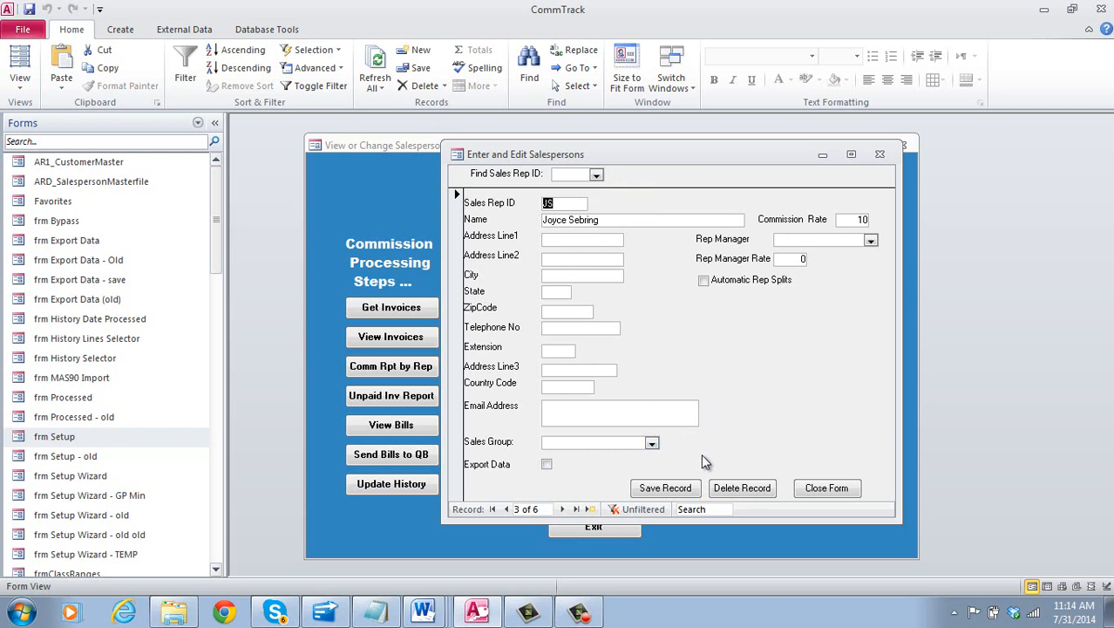
{"action": "left_click", "coordinate": [809, 489]}
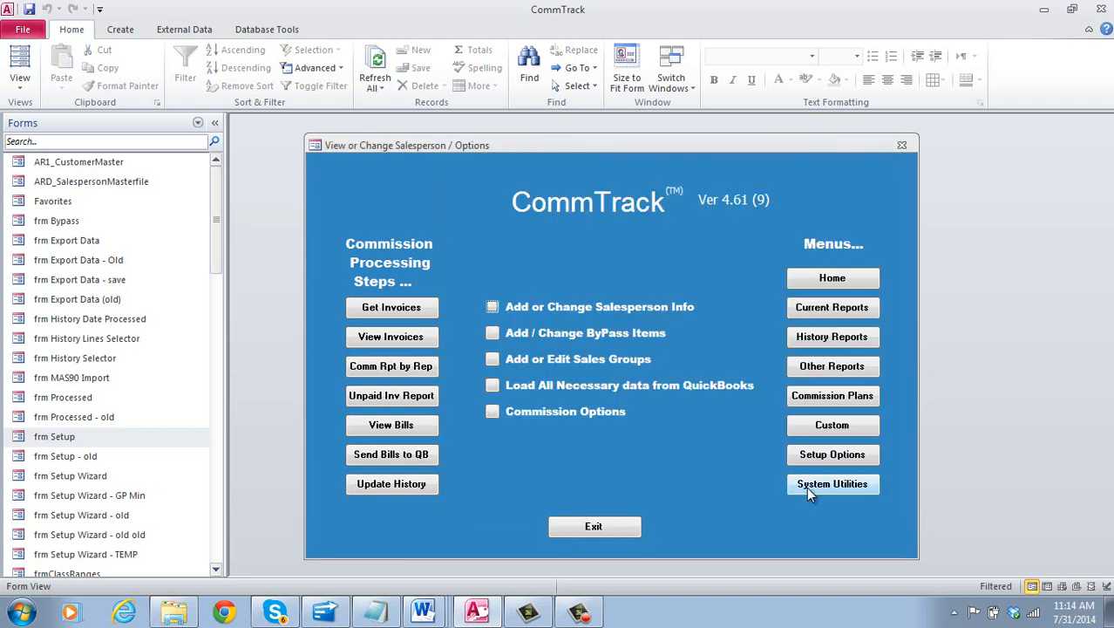
Look at the form for loading payment history from QuickBooks and close it without loading data
{"action": "left_click", "coordinate": [494, 385]}
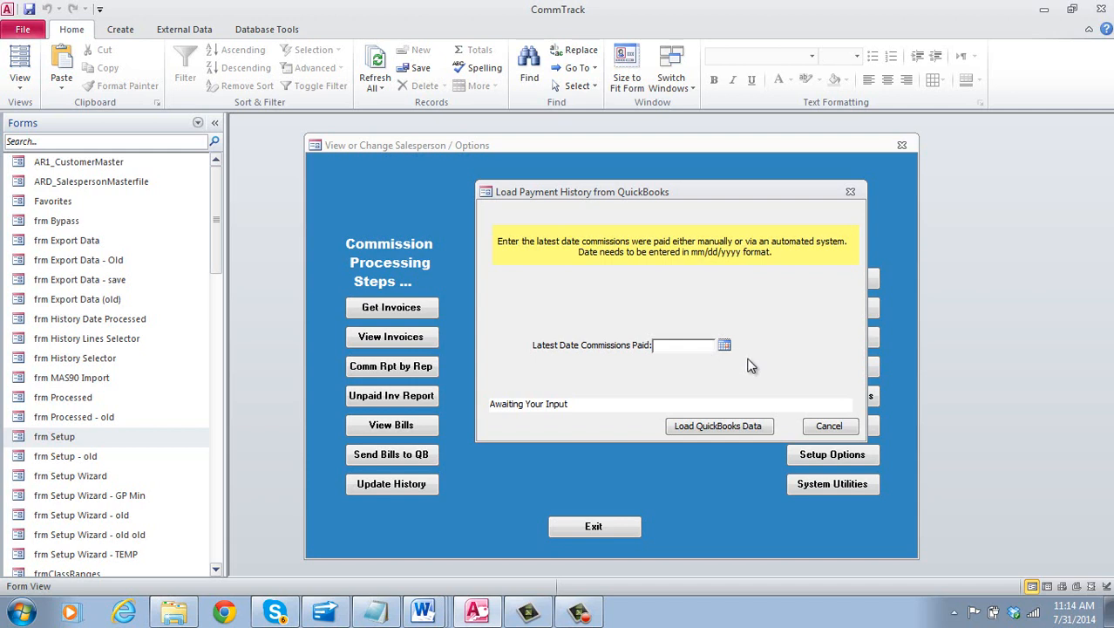
{"action": "left_click", "coordinate": [848, 192]}
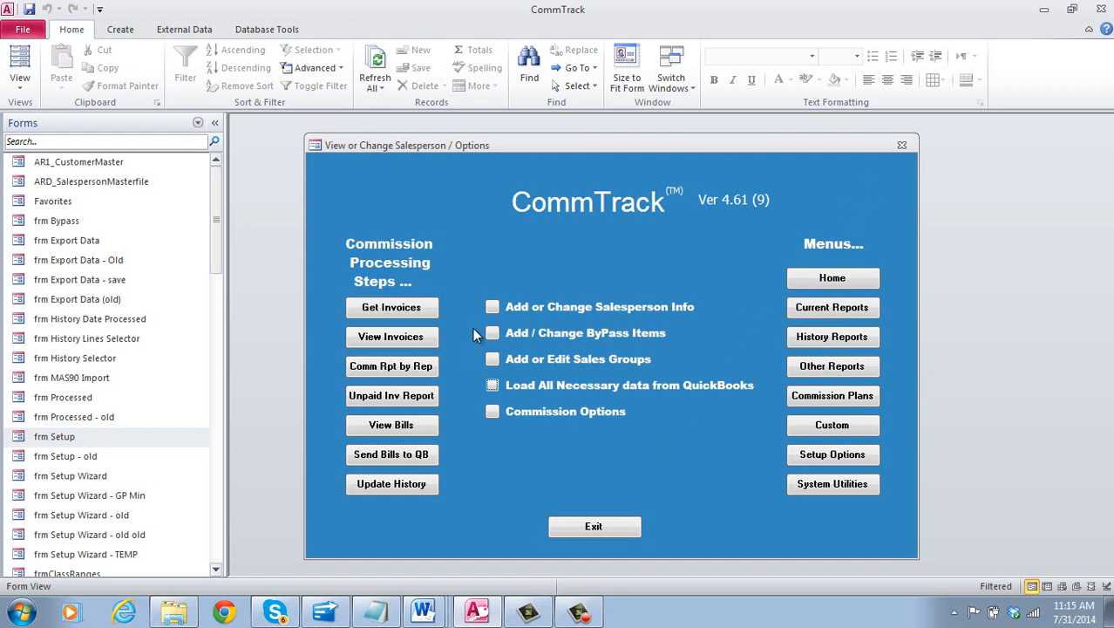
{"action": "left_click", "coordinate": [391, 308]}
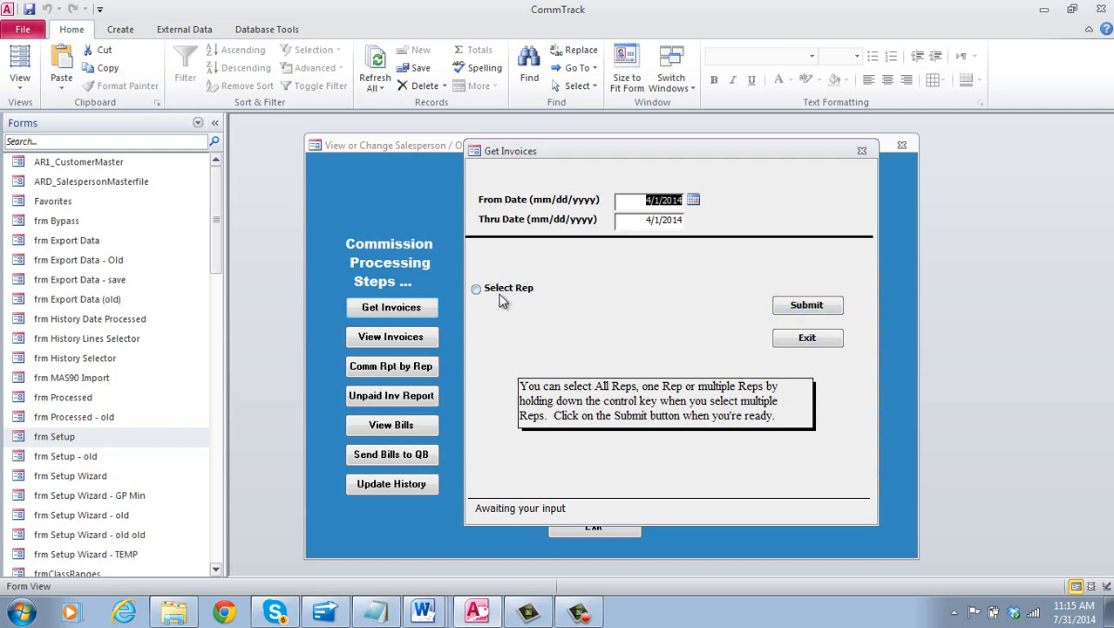
{"action": "left_click", "coordinate": [477, 288]}
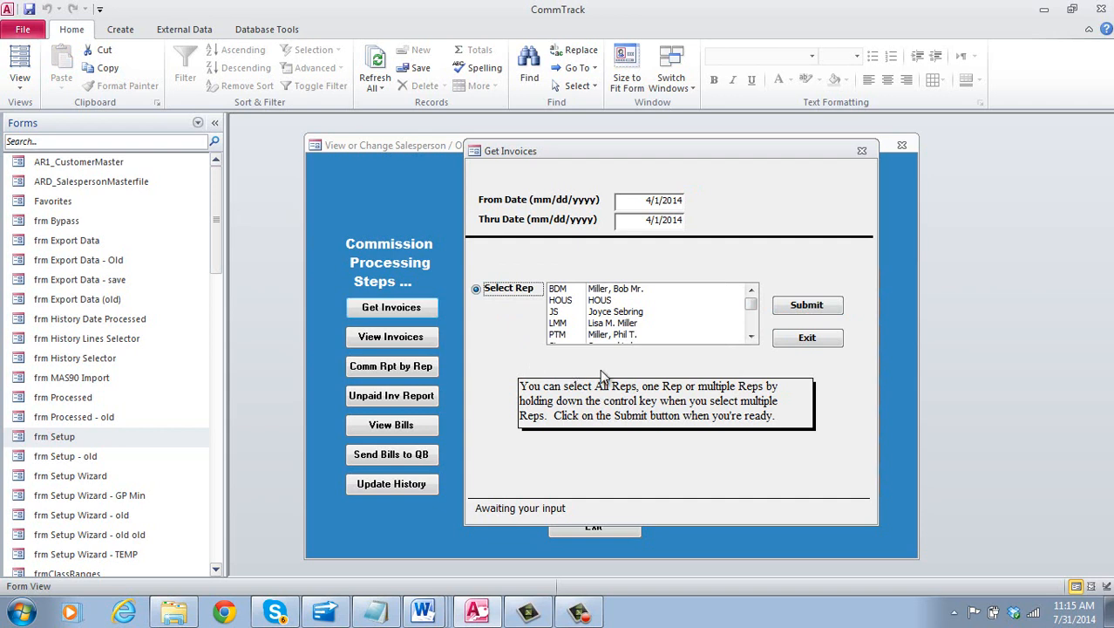
{"action": "left_click", "coordinate": [605, 316]}
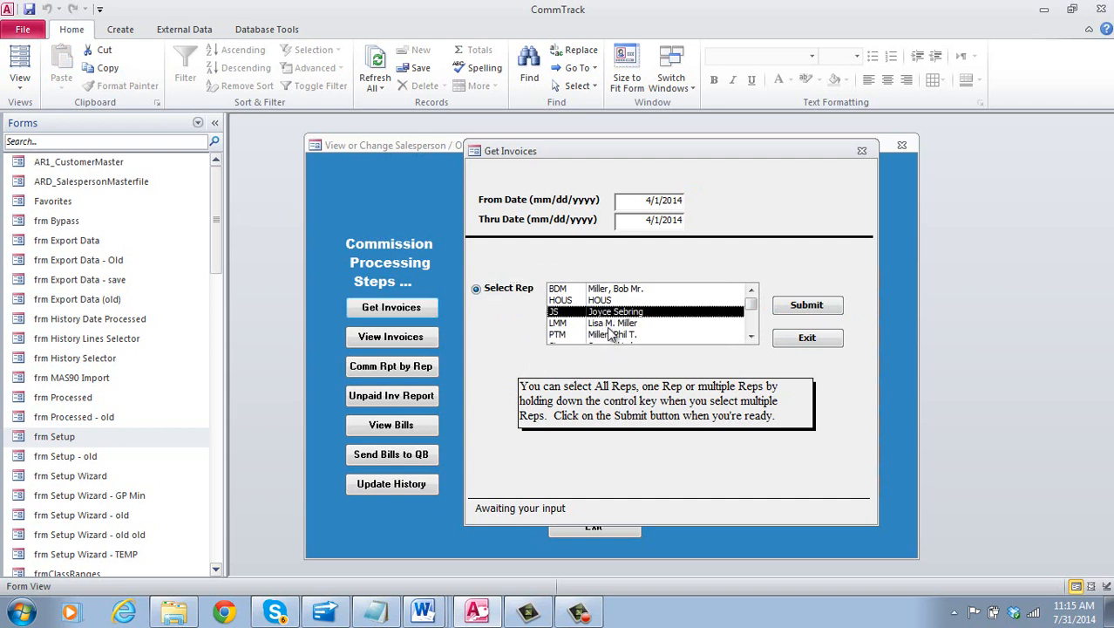
{"action": "left_click", "coordinate": [615, 324], "text": "ctrl"}
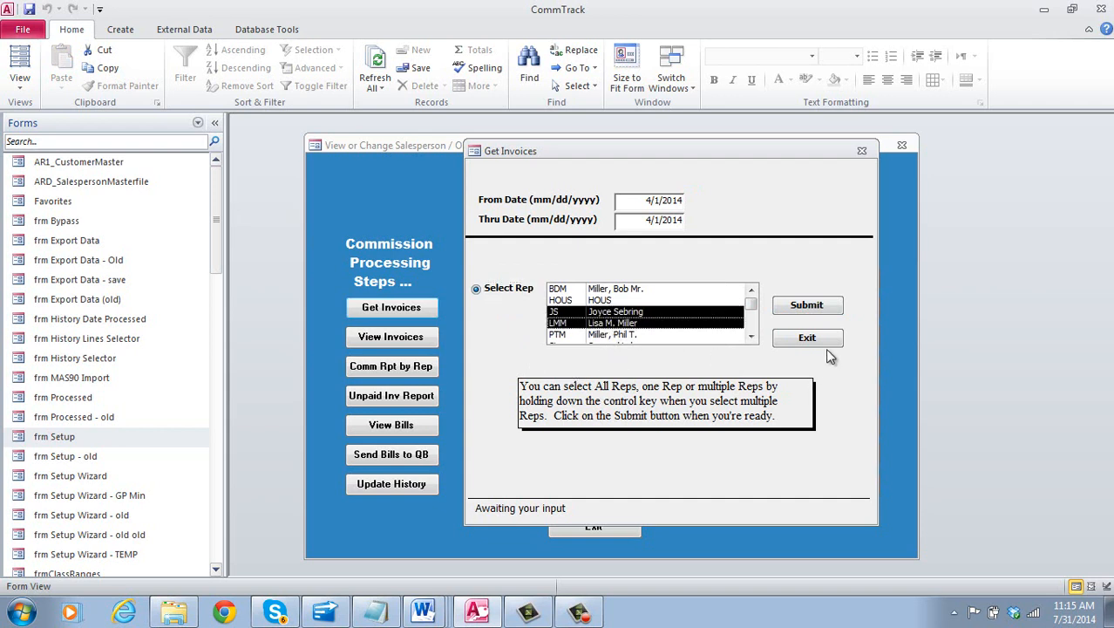
{"action": "left_click", "coordinate": [807, 338]}
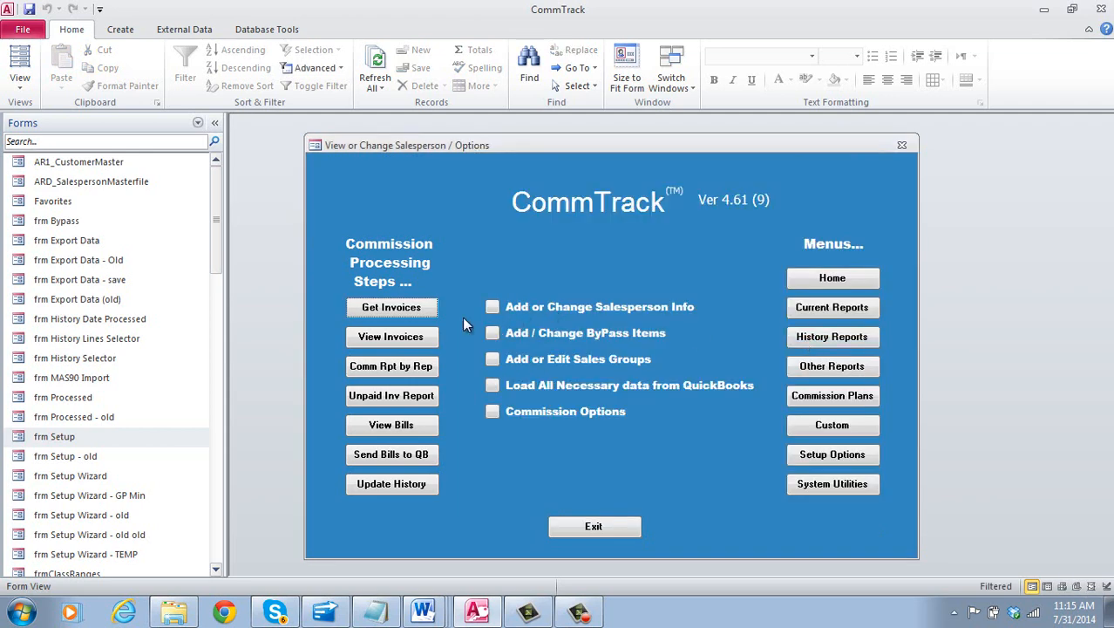
Get the invoices for all sales reps, keeping 4/1/2014 as both the from and thru date
{"action": "left_click", "coordinate": [424, 313]}
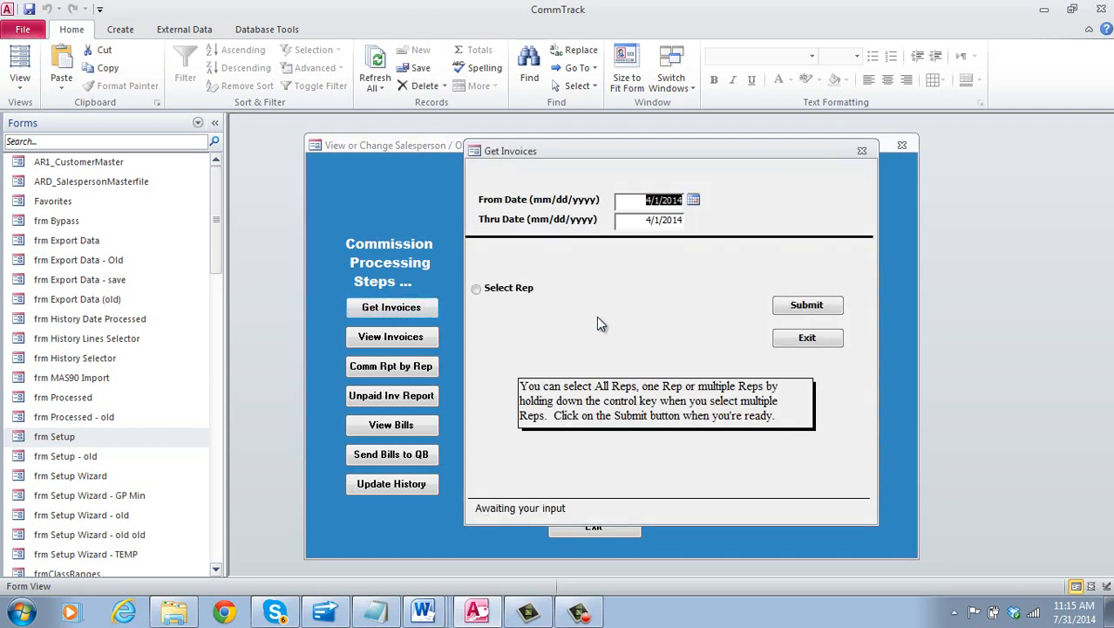
{"action": "left_click", "coordinate": [801, 312]}
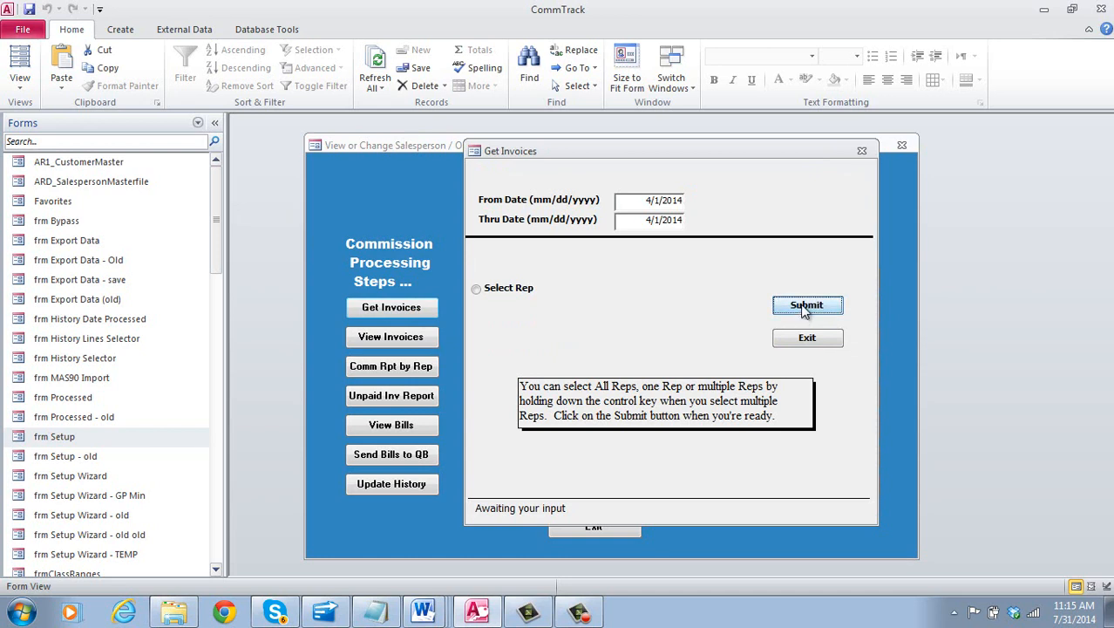
{"action": "left_click", "coordinate": [802, 314]}
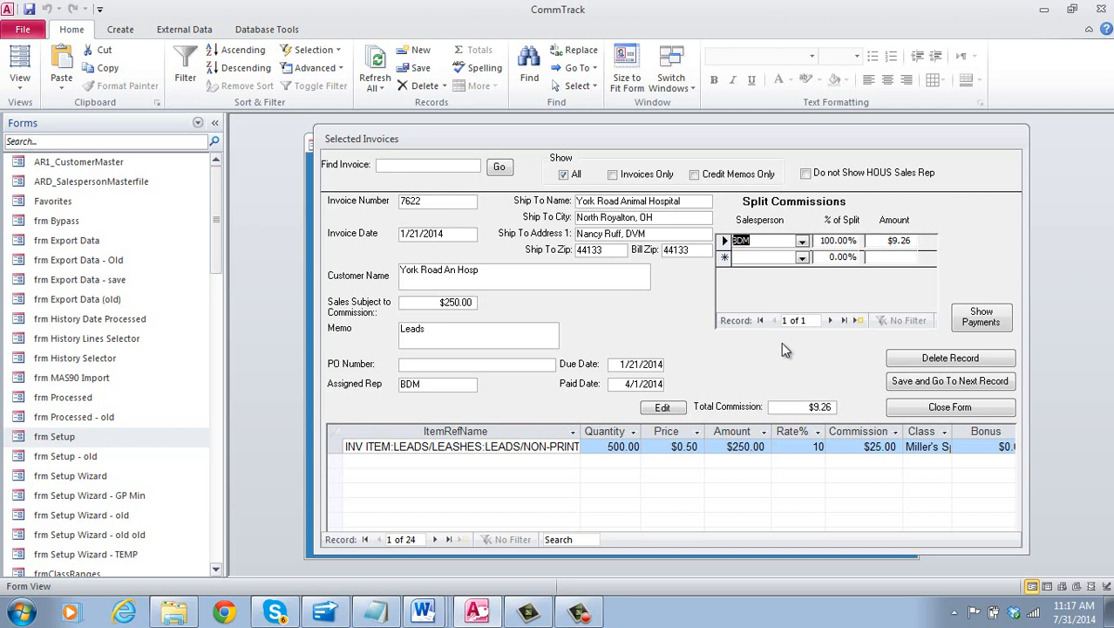
Browse to the third selected invoice, then filter the list to credit memos only and finally to invoices only
{"action": "left_click", "coordinate": [431, 539]}
{"action": "left_click", "coordinate": [434, 540]}
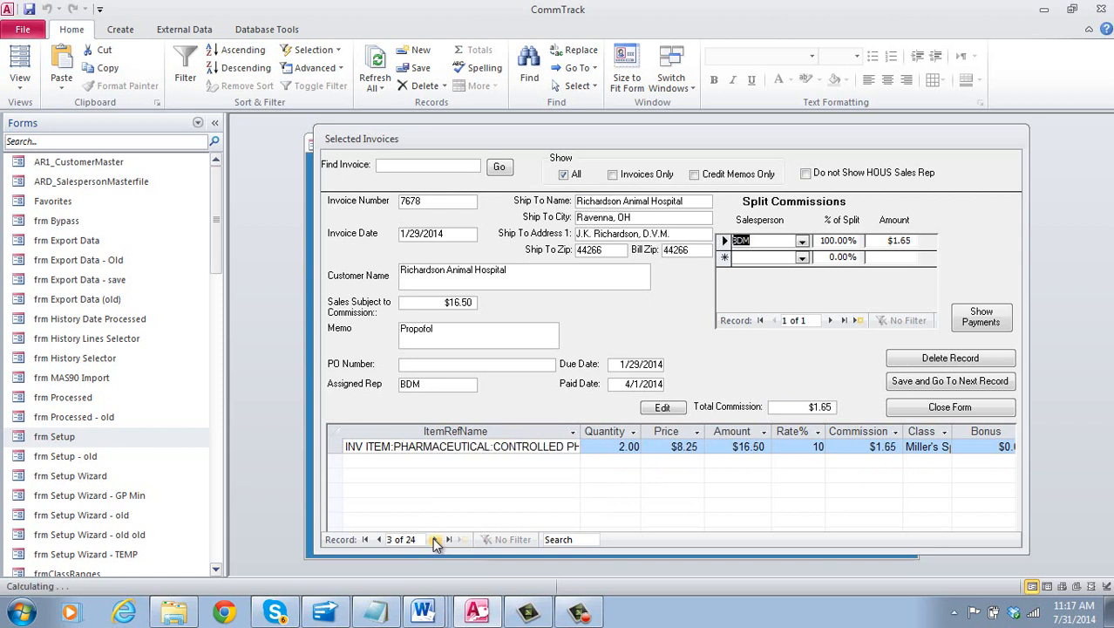
{"action": "left_click", "coordinate": [565, 175]}
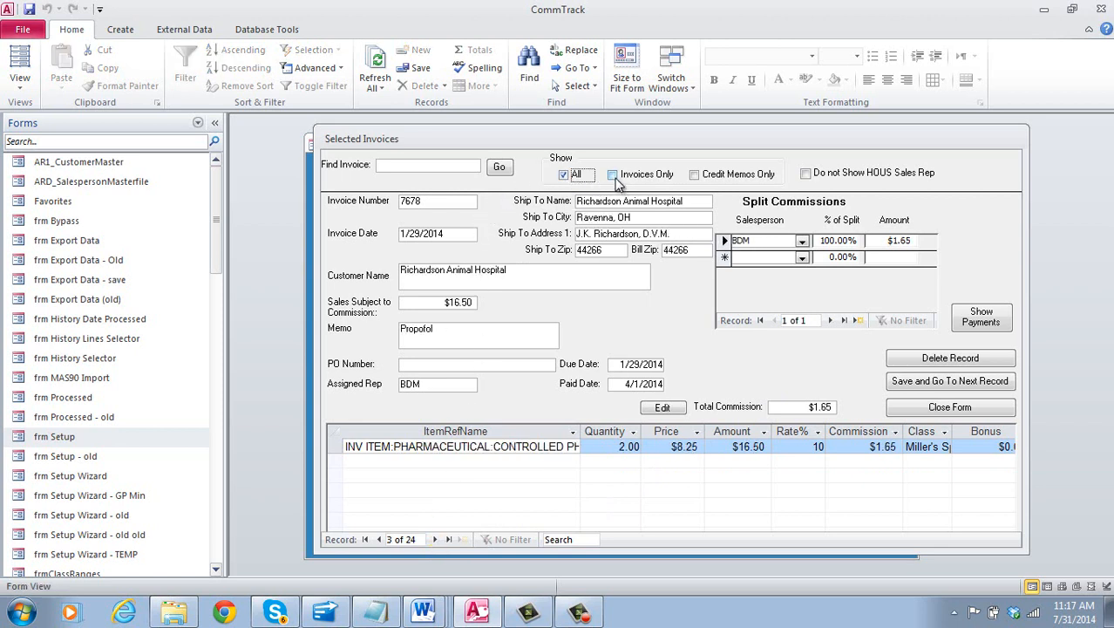
{"action": "left_click", "coordinate": [614, 178]}
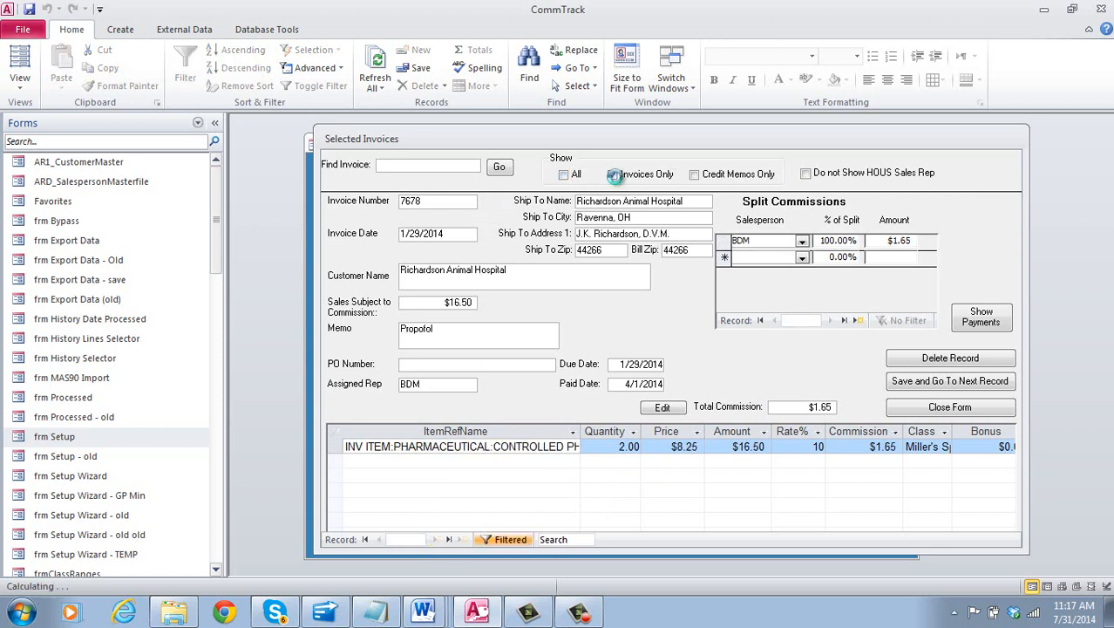
{"action": "left_click", "coordinate": [694, 176]}
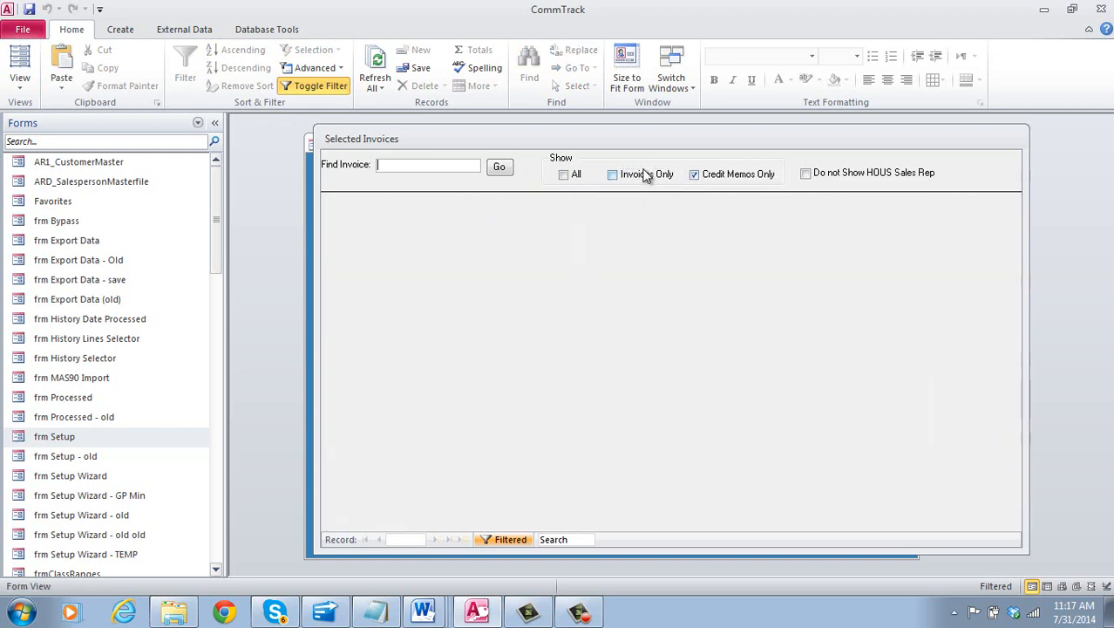
{"action": "left_click", "coordinate": [613, 176]}
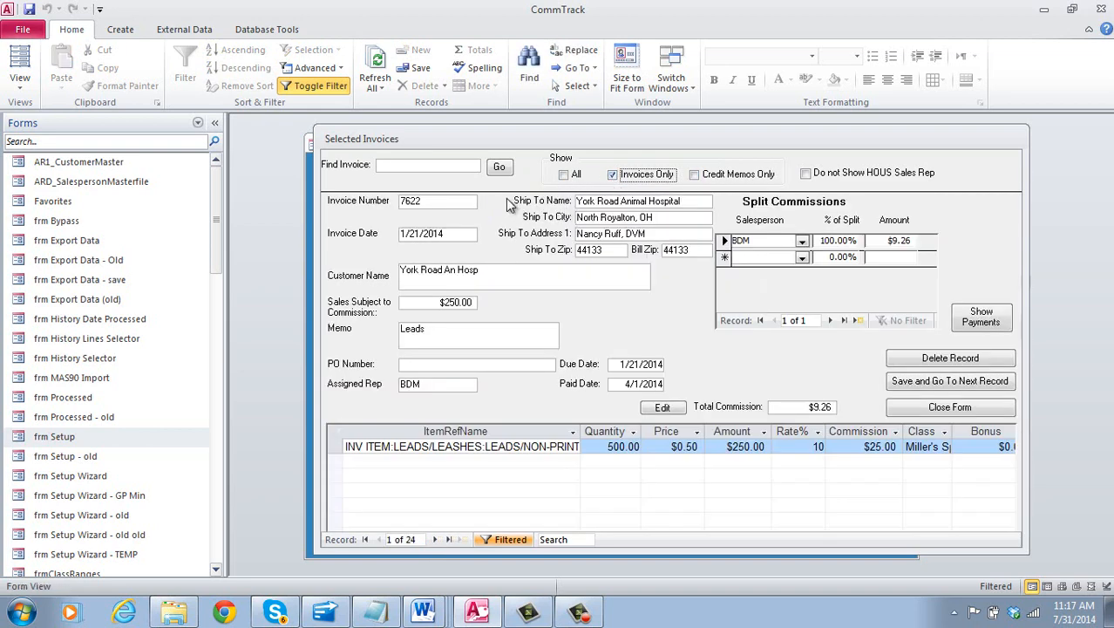
{"action": "left_click", "coordinate": [466, 168]}
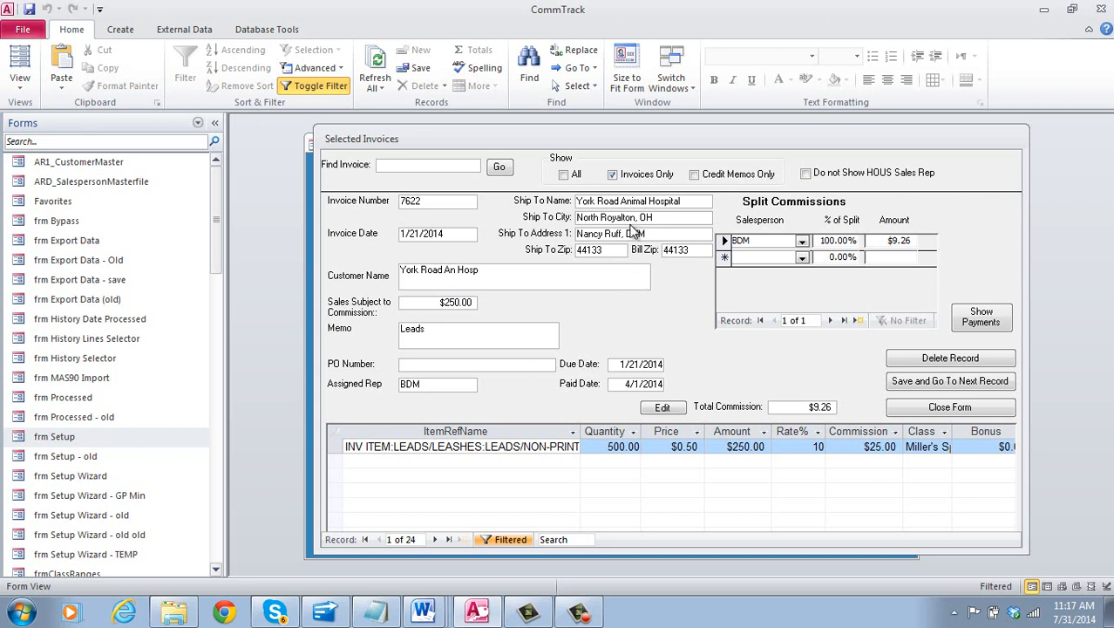
View the payments applied to the York Road Animal Hospital invoice, then close the selected invoices form
{"action": "left_click", "coordinate": [968, 323]}
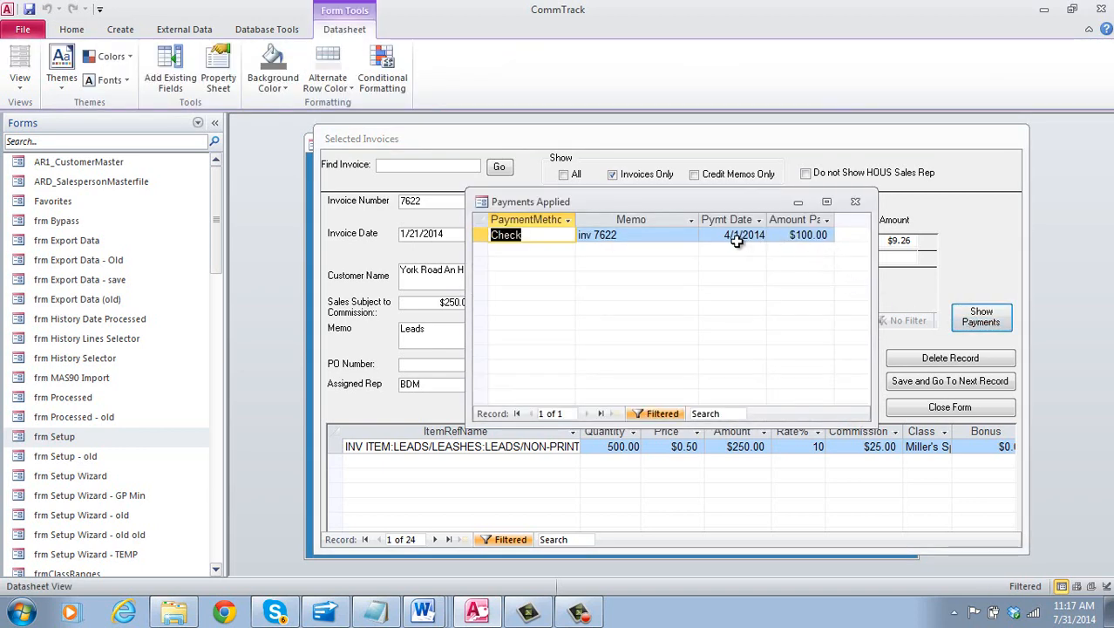
{"action": "left_click", "coordinate": [854, 204]}
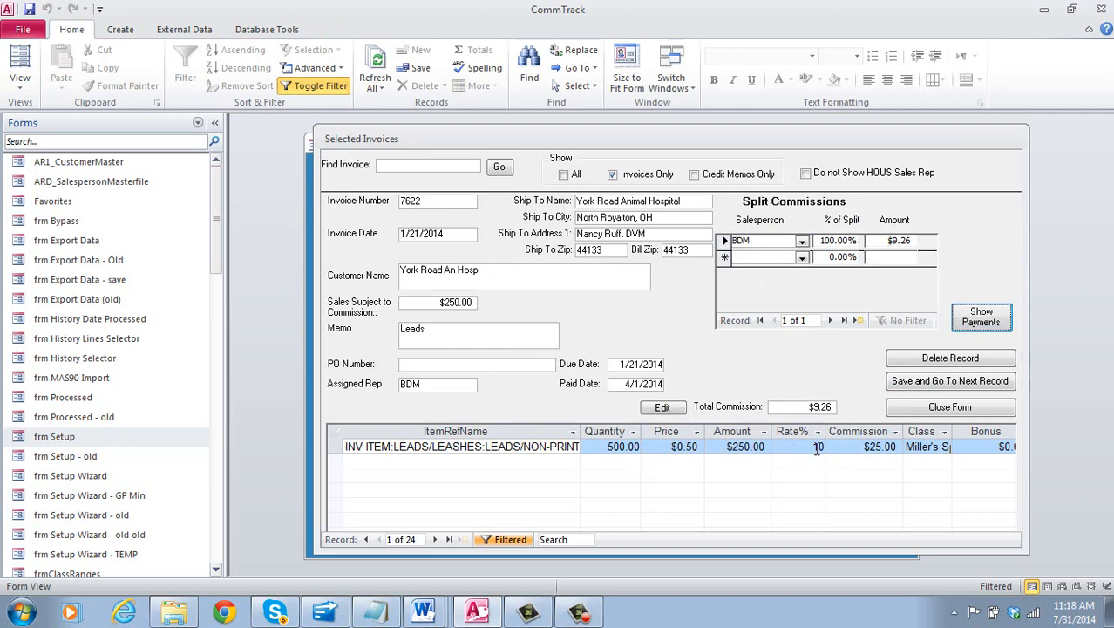
{"action": "left_click", "coordinate": [920, 409]}
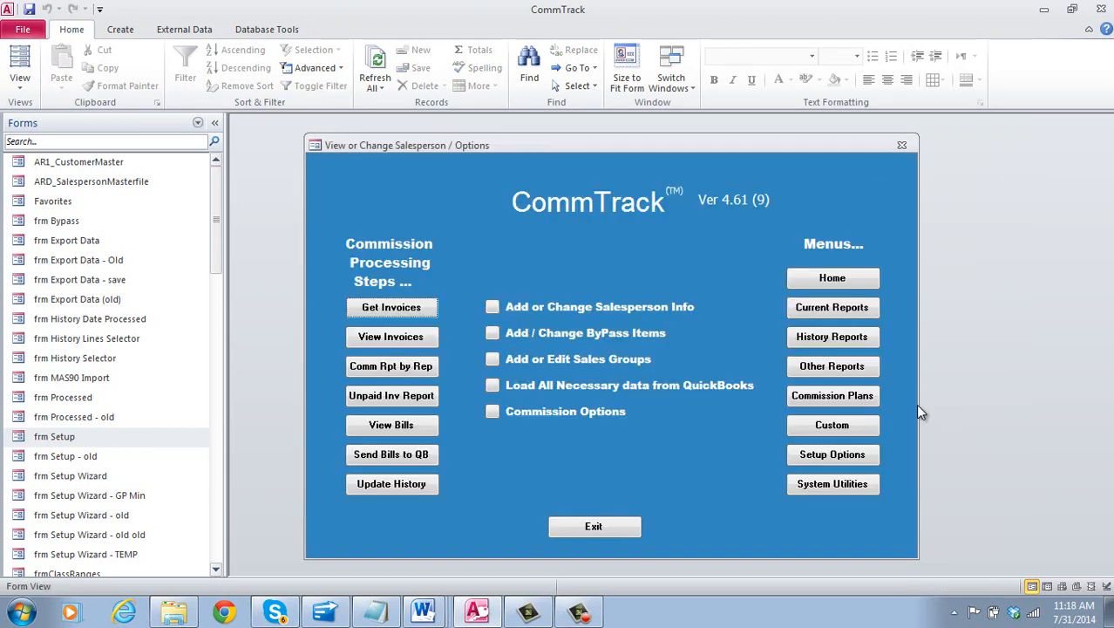
Preview the commission report by rep for all reps, enlarge it to read the invoice lines, and close the preview
{"action": "left_click", "coordinate": [402, 365]}
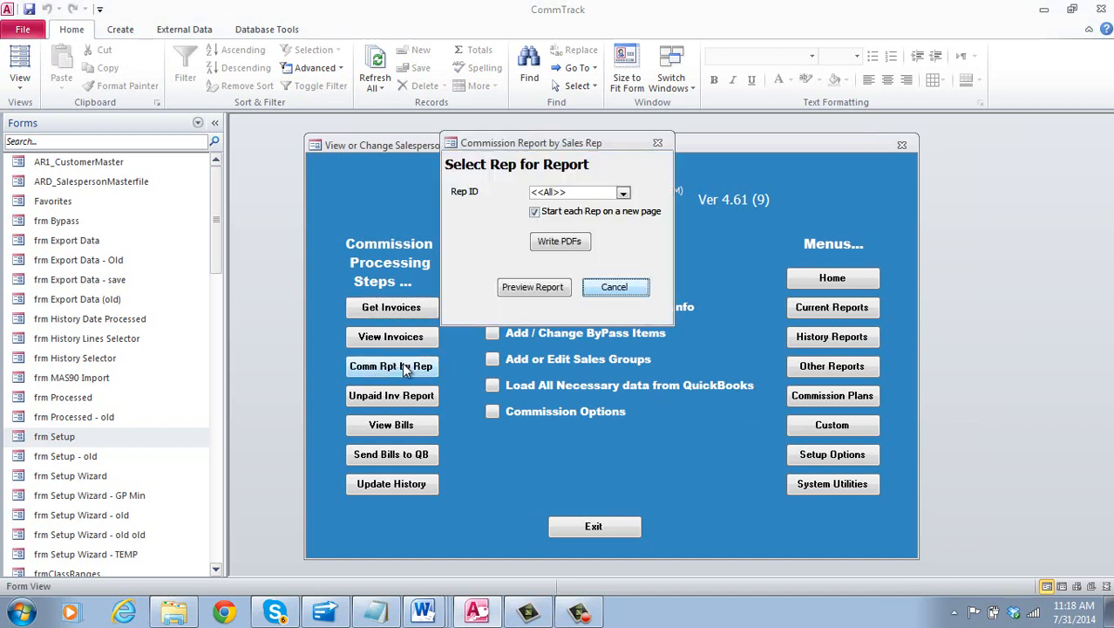
{"action": "left_click", "coordinate": [532, 289]}
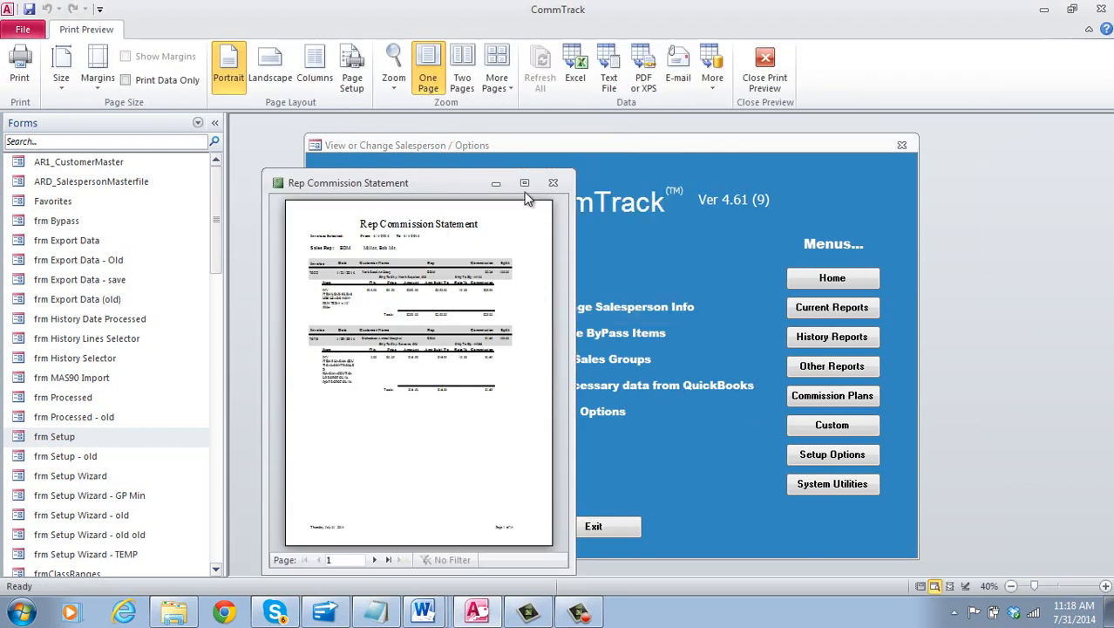
{"action": "left_click", "coordinate": [524, 182]}
{"action": "left_click", "coordinate": [553, 224]}
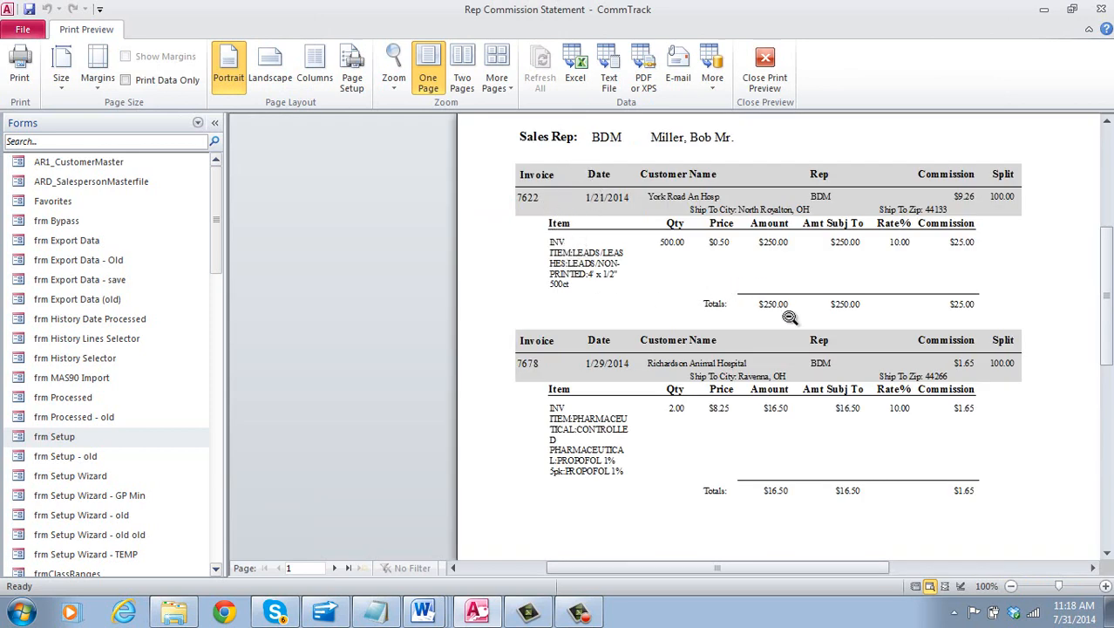
{"action": "left_click", "coordinate": [765, 62]}
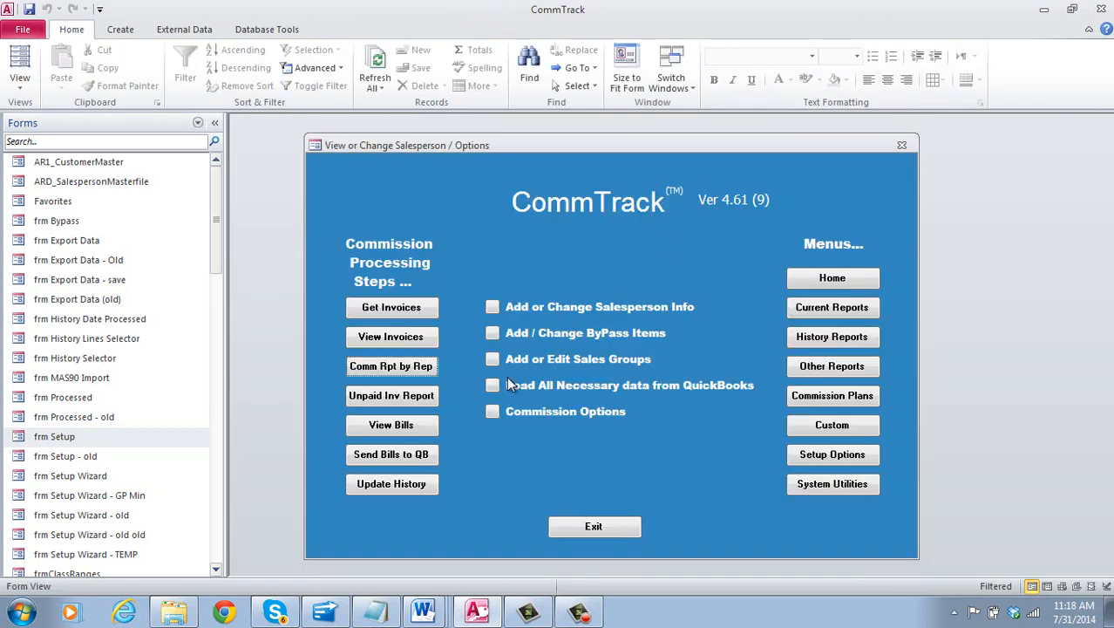
Preview the Commission Statement Summary from the current reports for all reps, starting each rep on a new page
{"action": "left_click", "coordinate": [816, 314]}
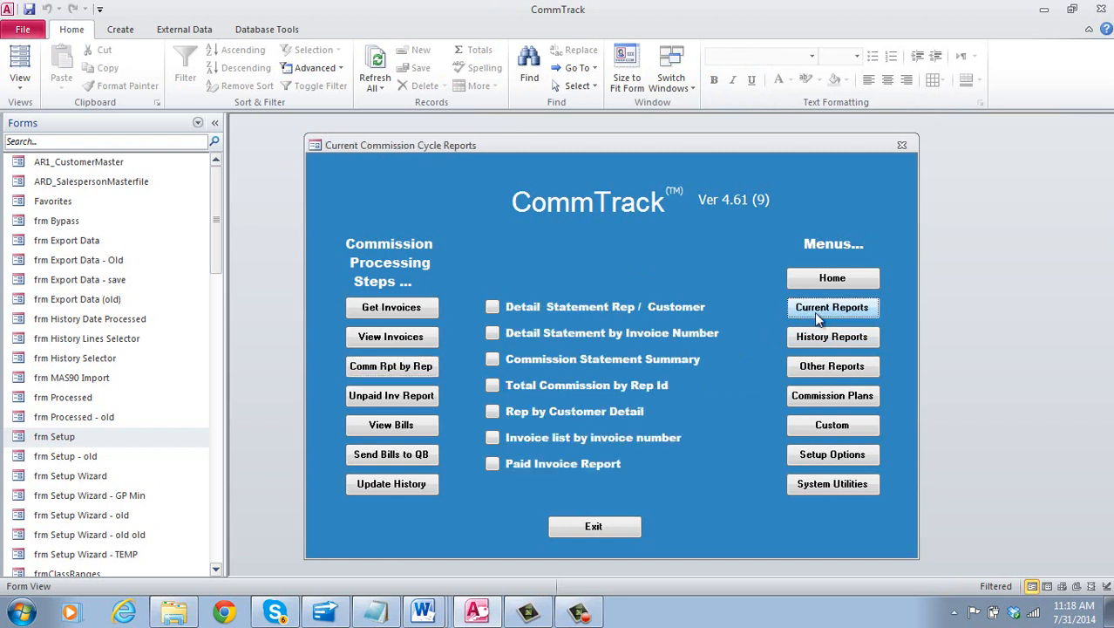
{"action": "left_click", "coordinate": [492, 358]}
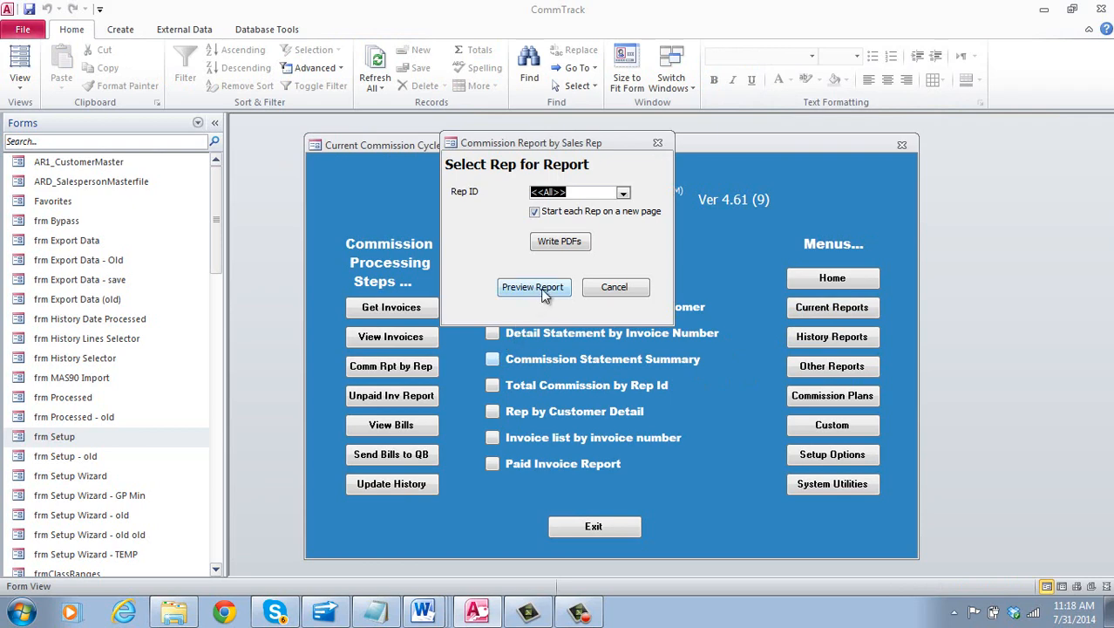
{"action": "left_click", "coordinate": [540, 296]}
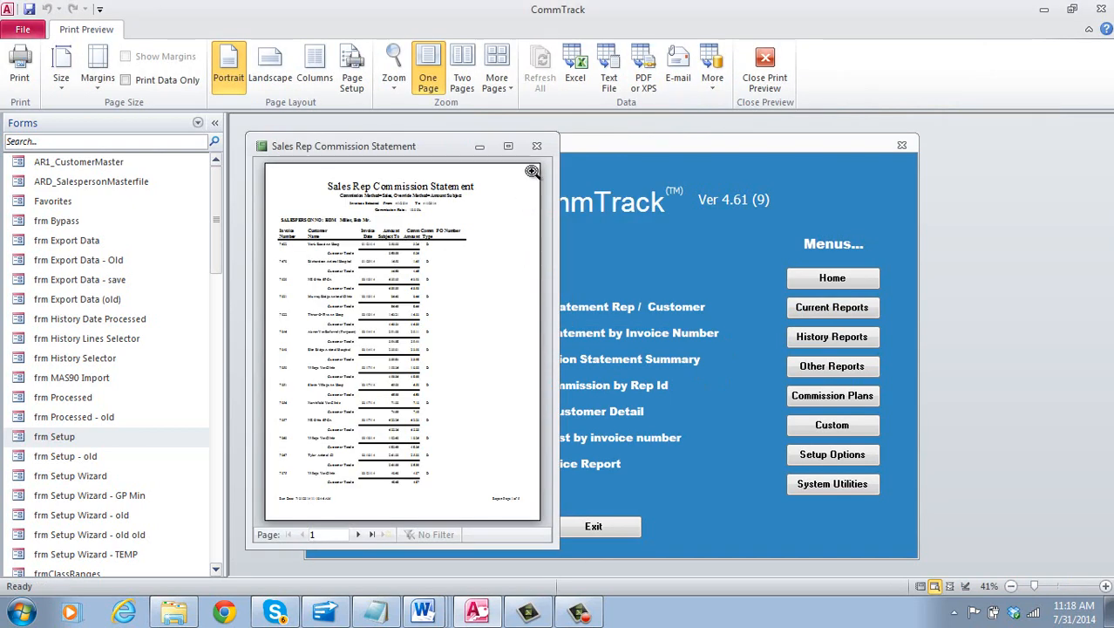
Enlarge the Sales Rep Commission Statement preview to read its invoice lines, then close it
{"action": "left_click", "coordinate": [508, 146]}
{"action": "left_click", "coordinate": [559, 228]}
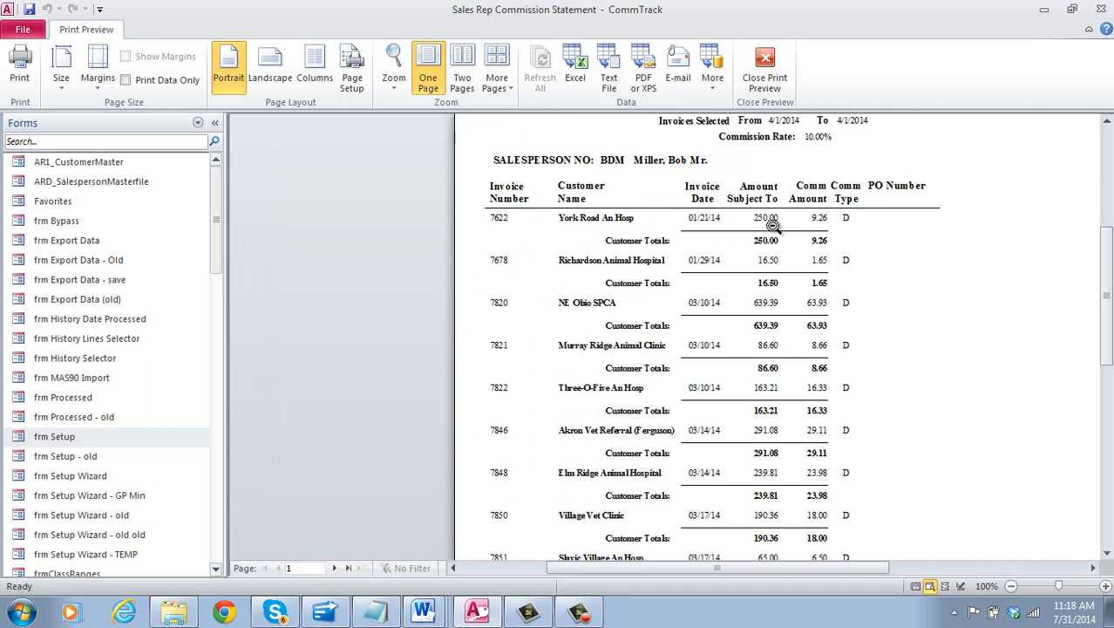
{"action": "left_click", "coordinate": [765, 65]}
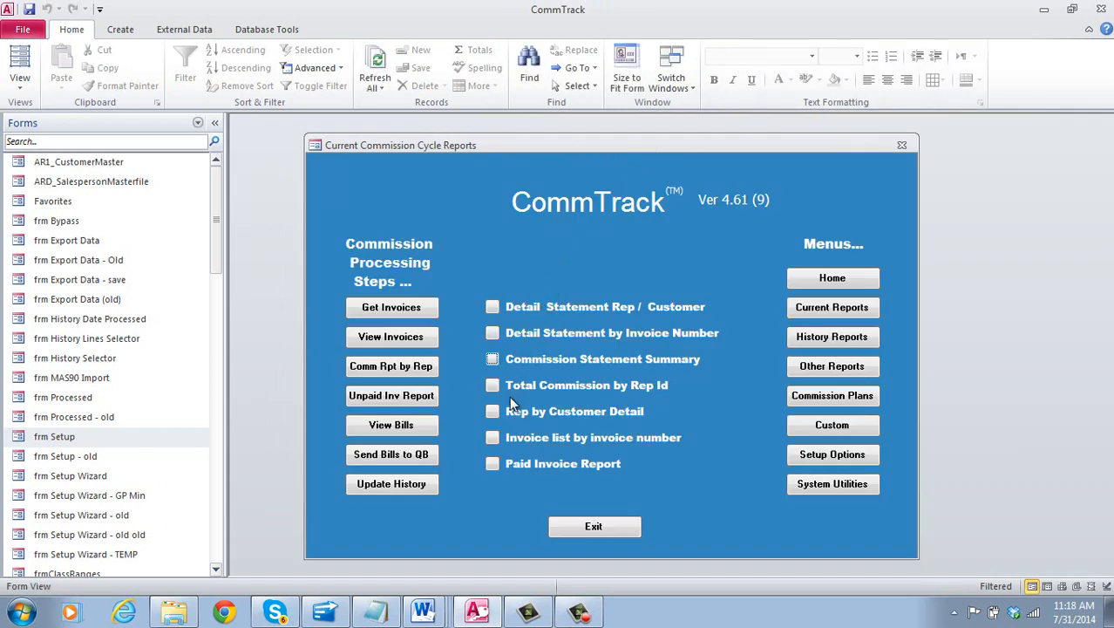
Preview the Total Commission by Rep Id report, enlarge it to read each rep's totals, and close the preview
{"action": "left_click", "coordinate": [493, 385]}
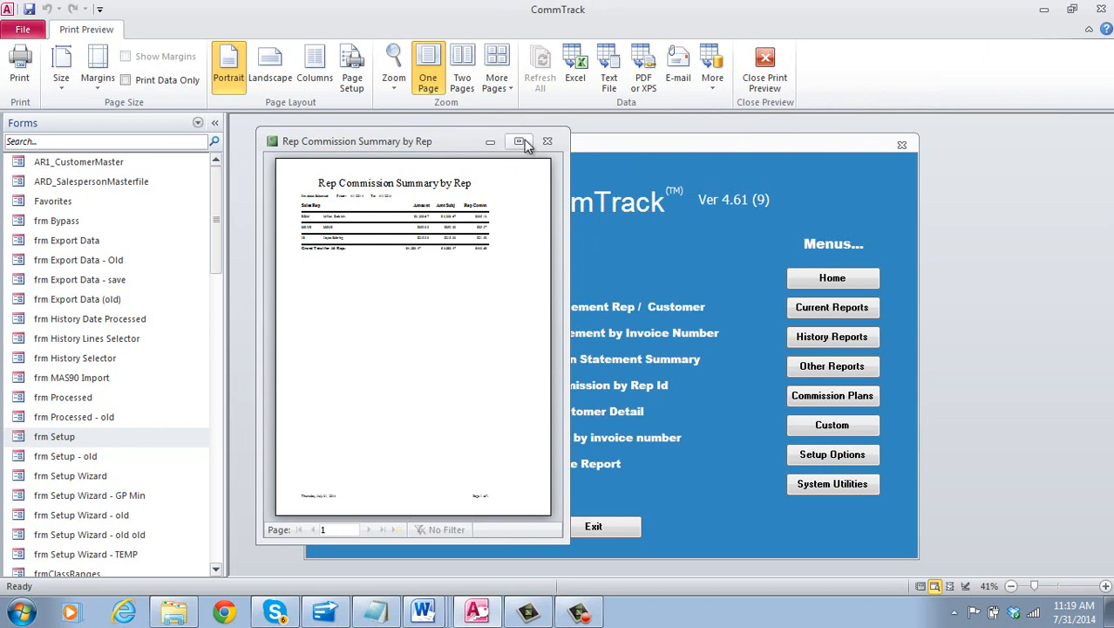
{"action": "left_click", "coordinate": [523, 142]}
{"action": "left_click", "coordinate": [544, 194]}
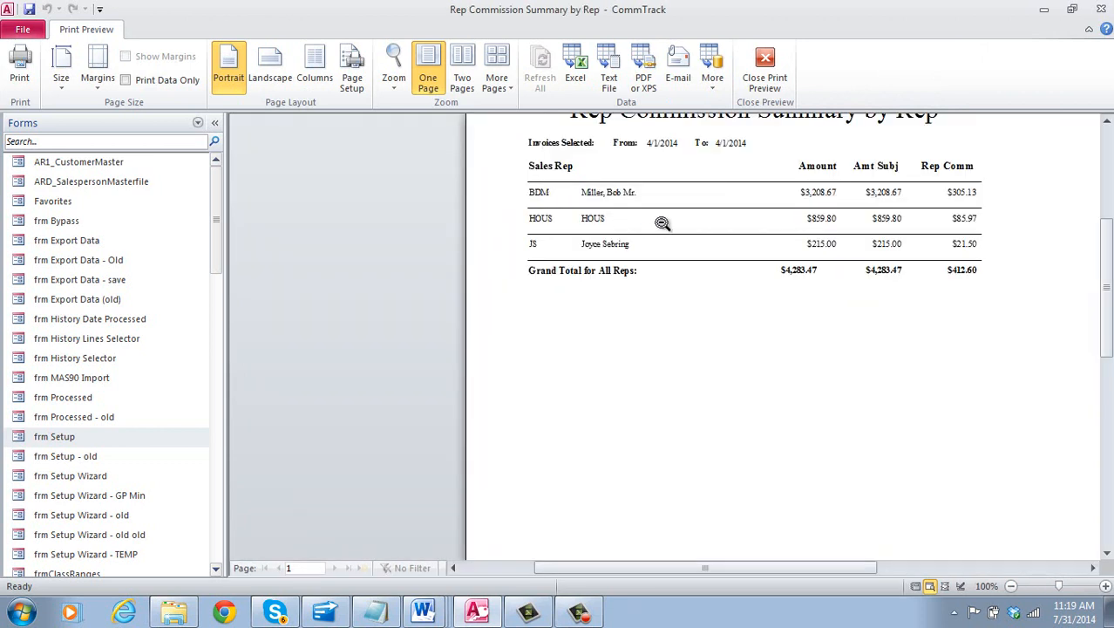
{"action": "left_click", "coordinate": [766, 62]}
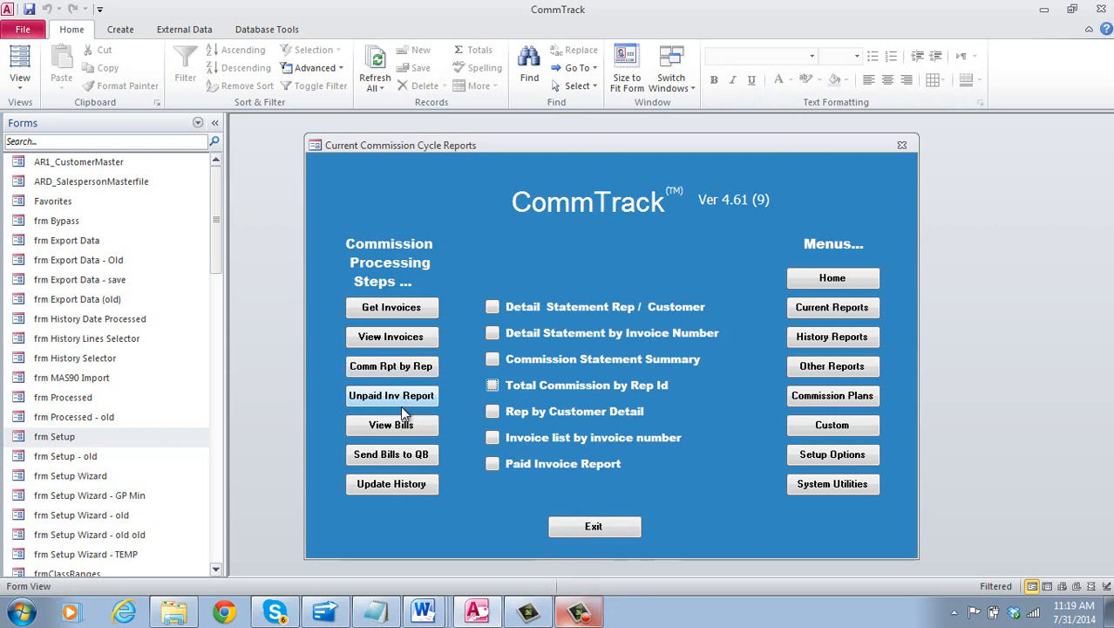
View the commission bills in the Commission Request Edit List, maximize the preview, and close it
{"action": "left_click", "coordinate": [401, 432]}
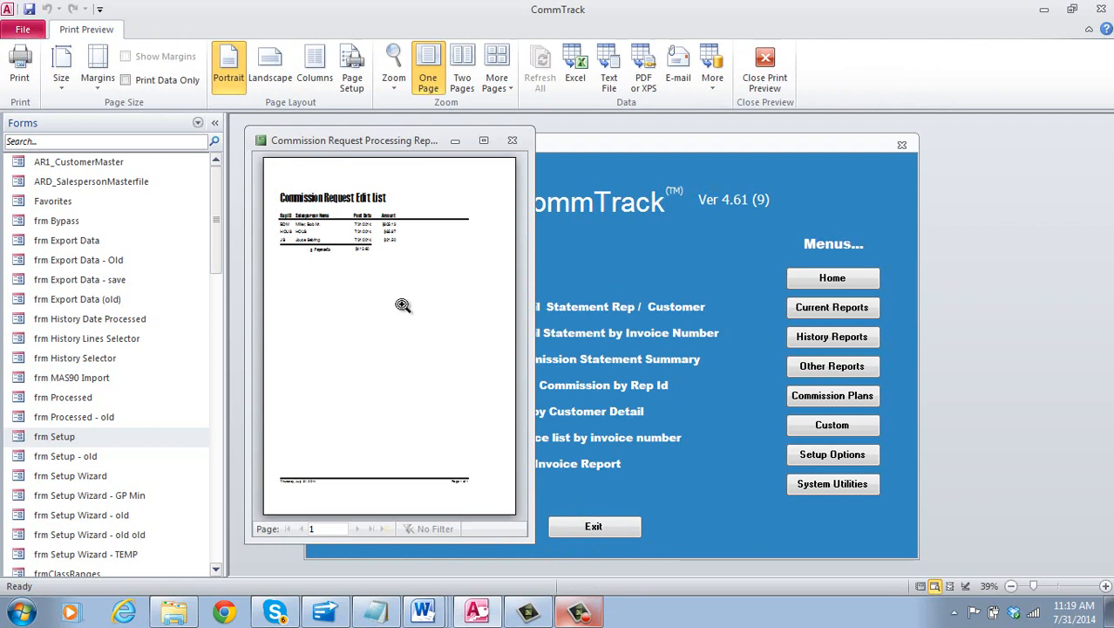
{"action": "left_click", "coordinate": [483, 142]}
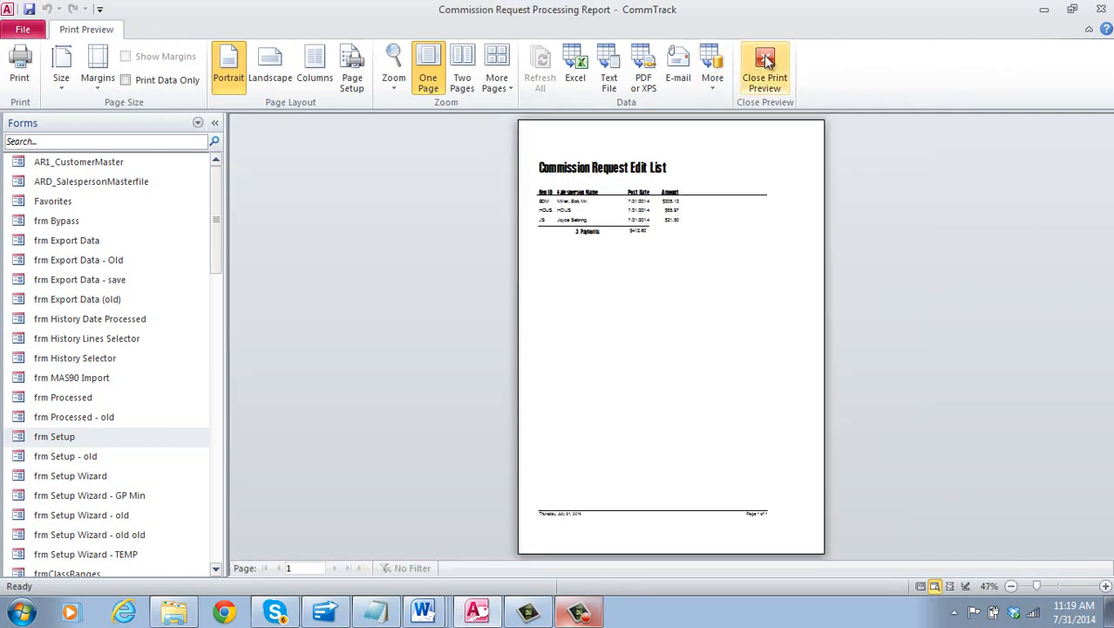
{"action": "left_click", "coordinate": [765, 57]}
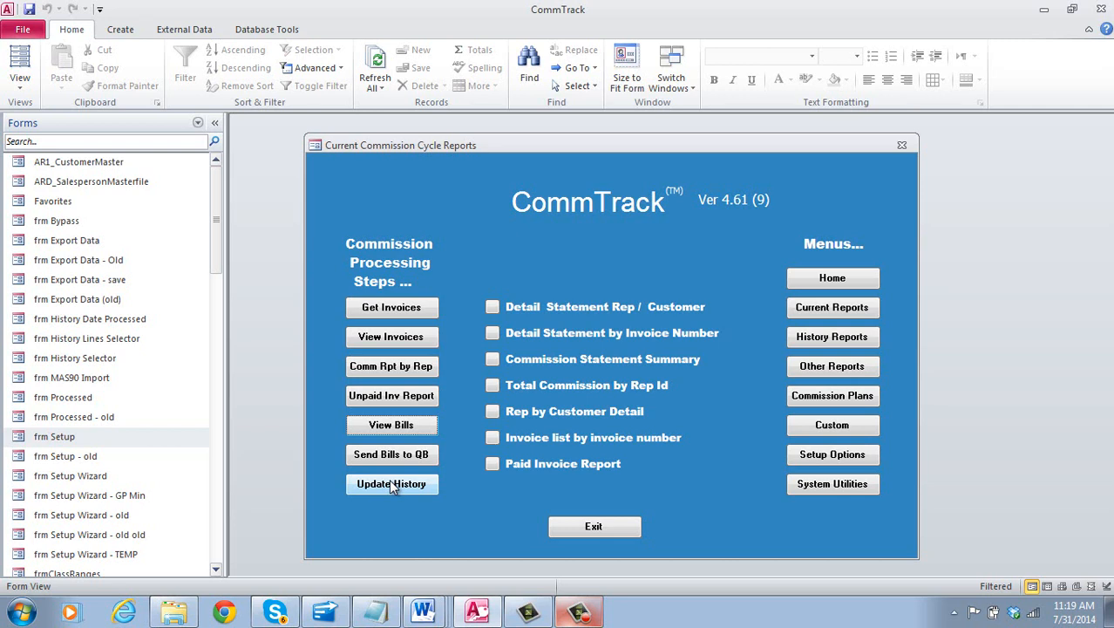
Look over the system utility functions, then review the Commission Options in the setup options, closing each form
{"action": "left_click", "coordinate": [814, 486]}
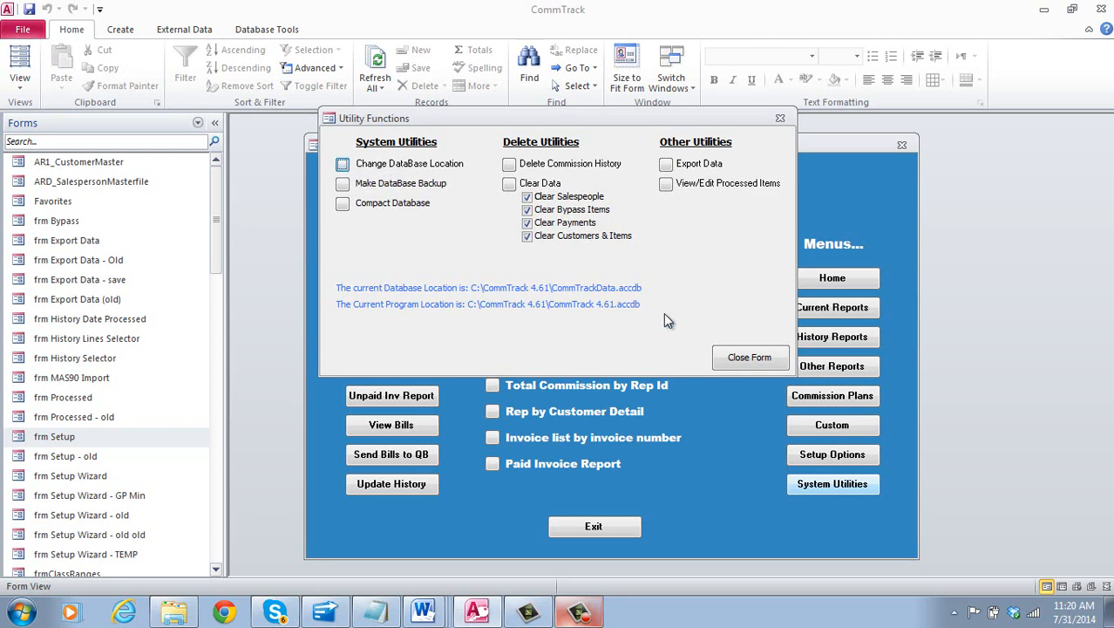
{"action": "left_click", "coordinate": [734, 359]}
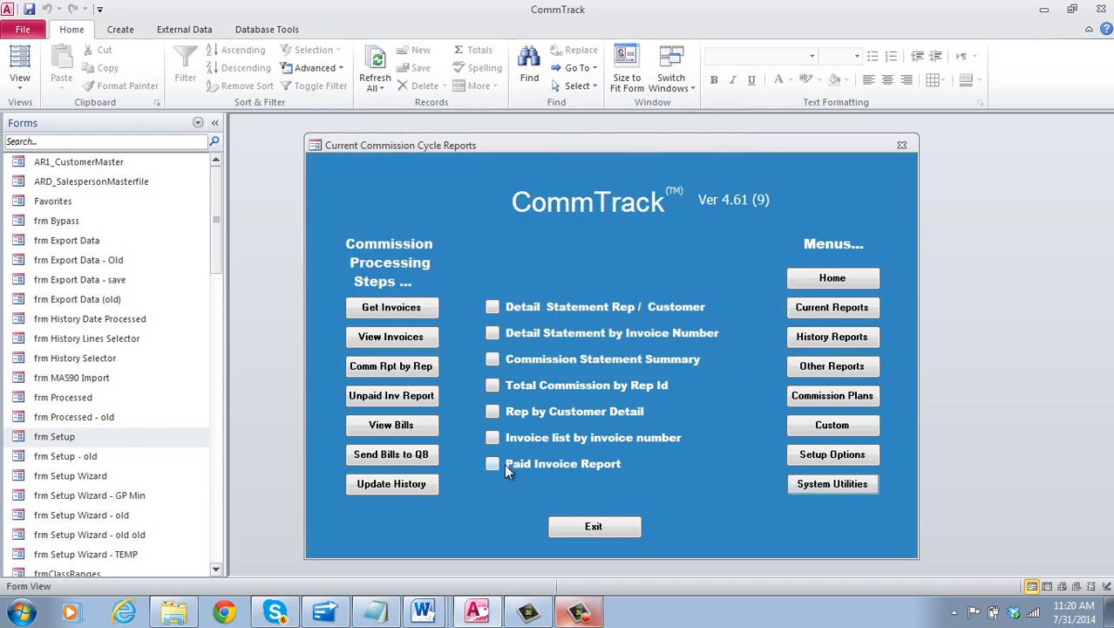
{"action": "left_click", "coordinate": [805, 458]}
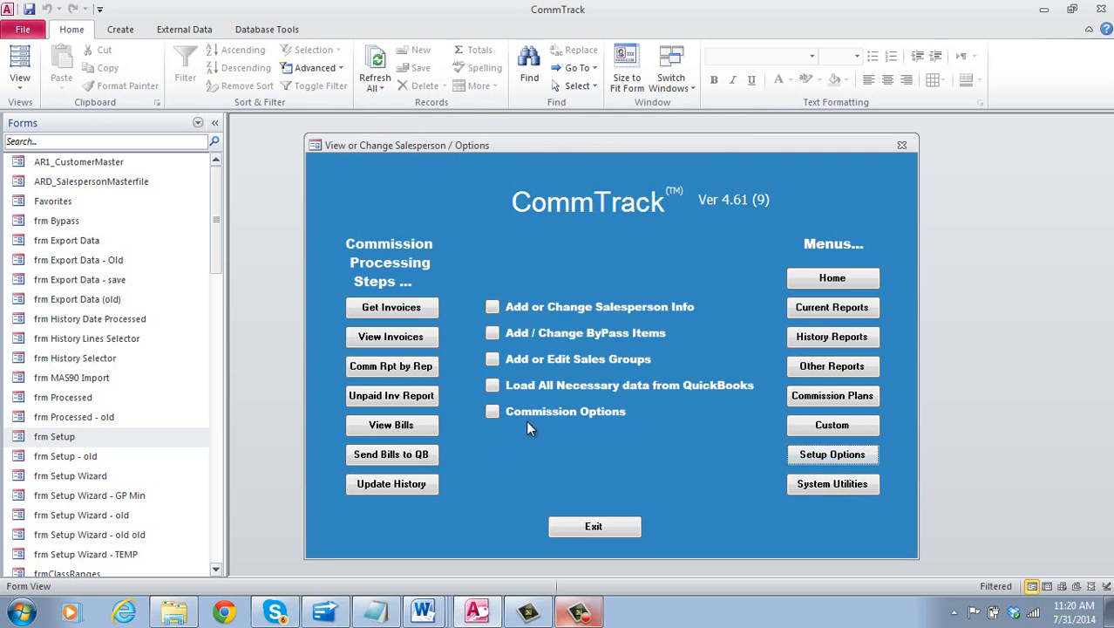
{"action": "left_click", "coordinate": [492, 411]}
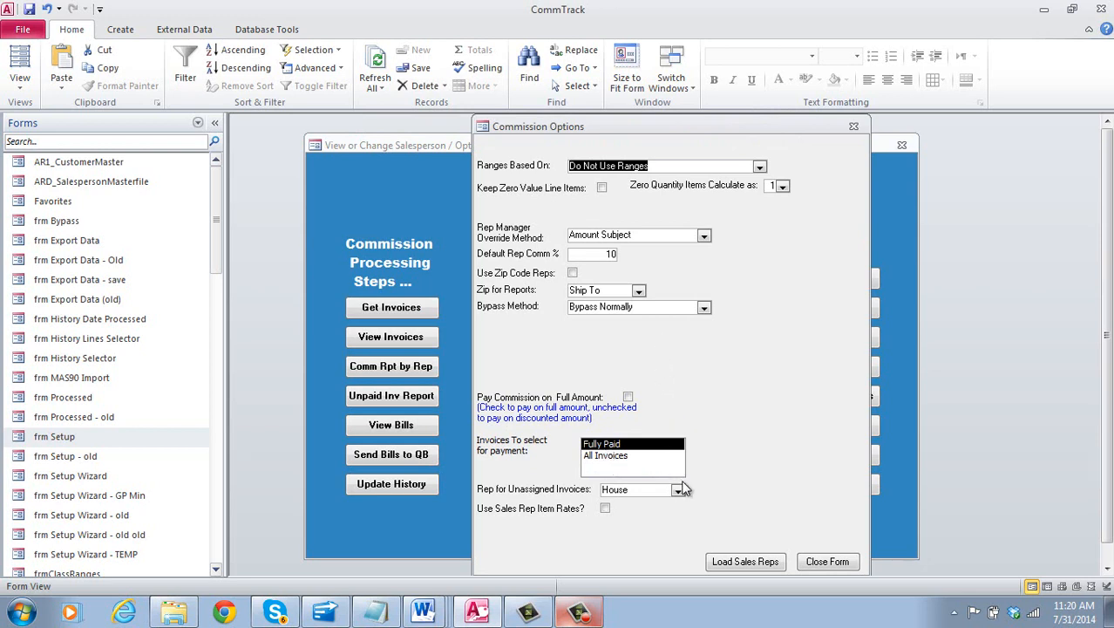
{"action": "left_click", "coordinate": [828, 563]}
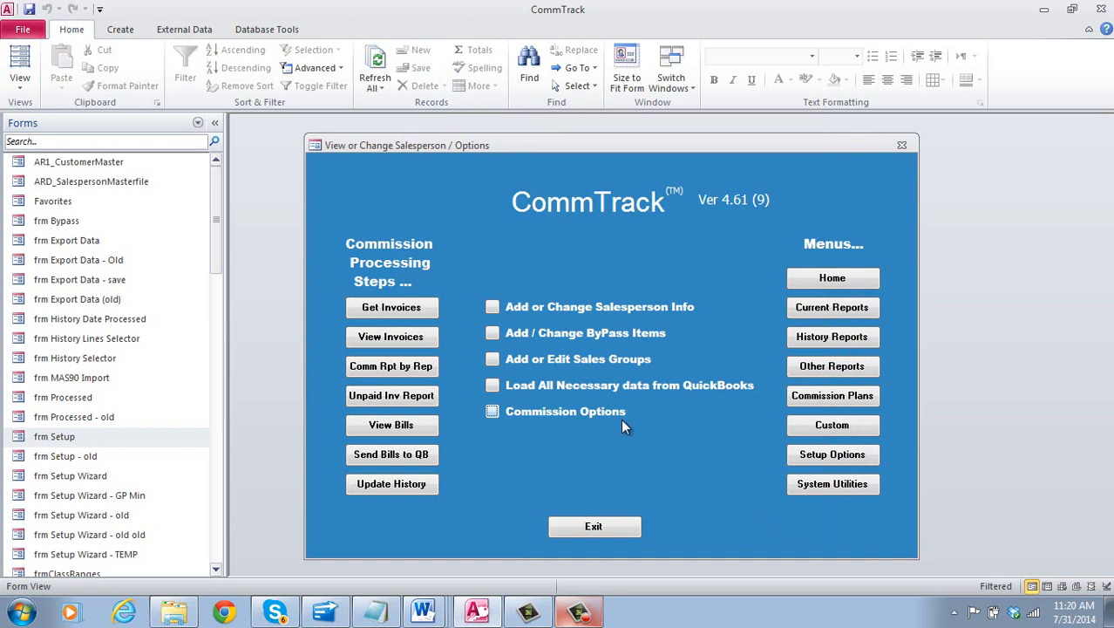
Browse through the item references set to bypass commission, up to the blank record, and close the Bypass form
{"action": "left_click", "coordinate": [494, 332]}
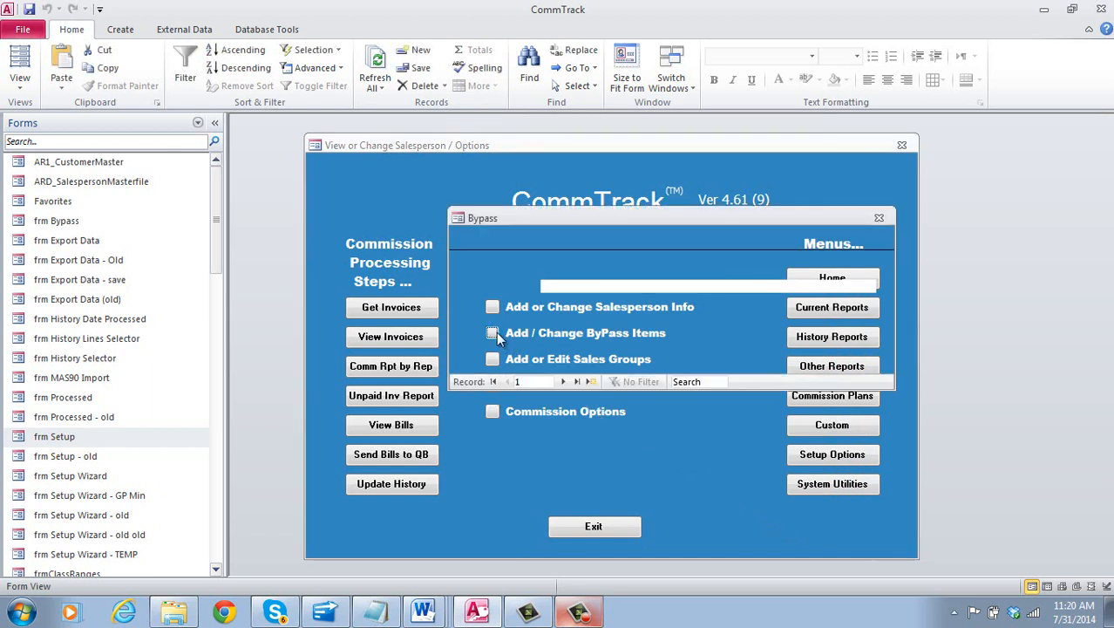
{"action": "left_click", "coordinate": [566, 384]}
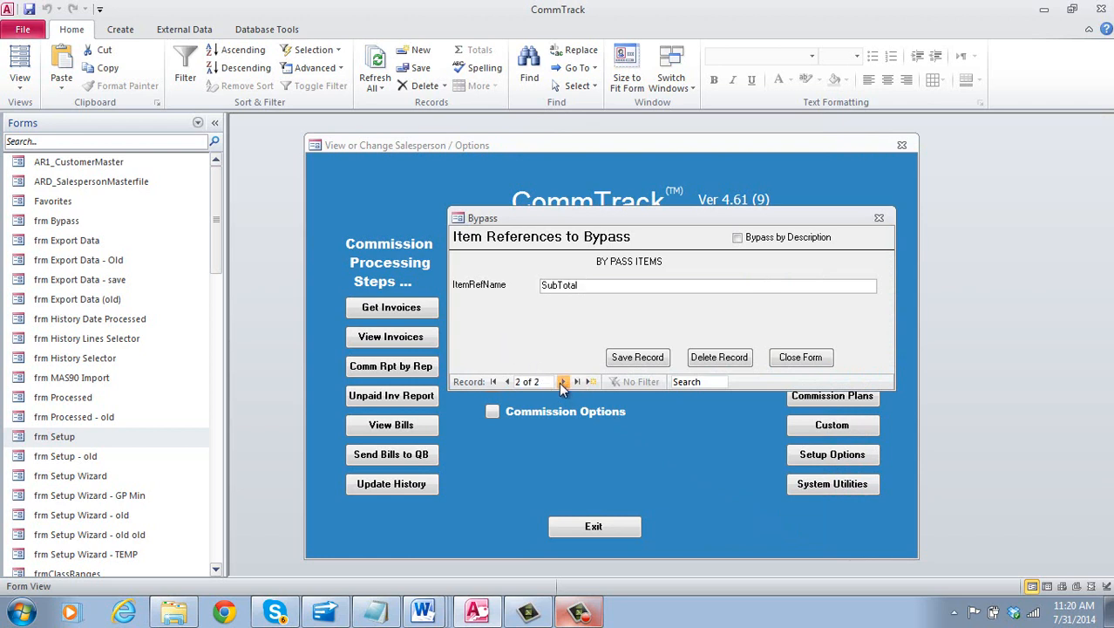
{"action": "left_click", "coordinate": [563, 381]}
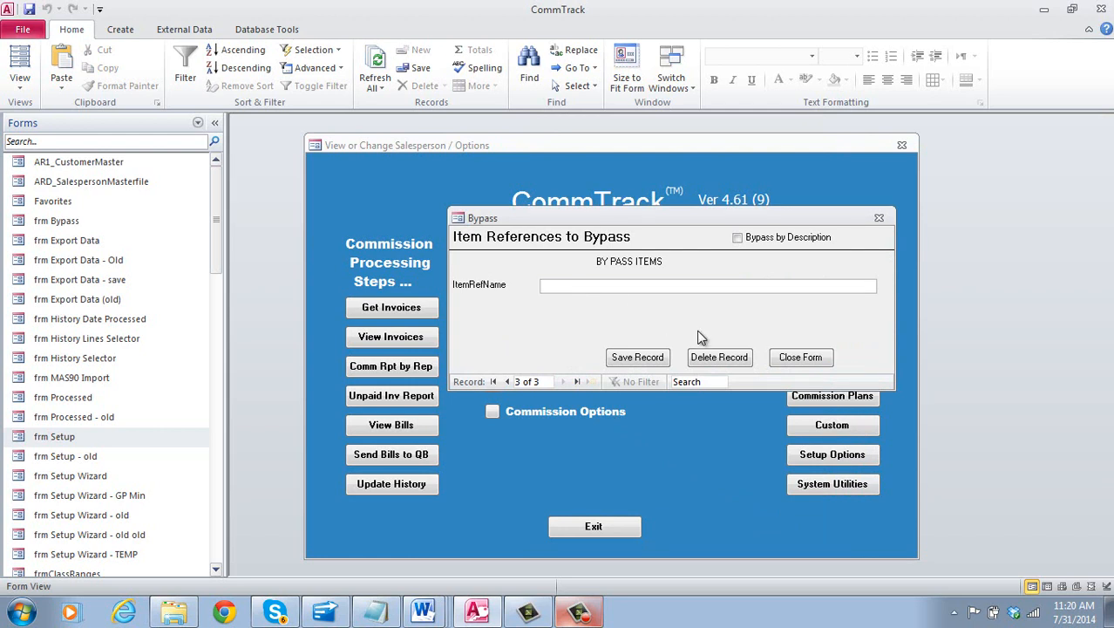
{"action": "left_click", "coordinate": [790, 362]}
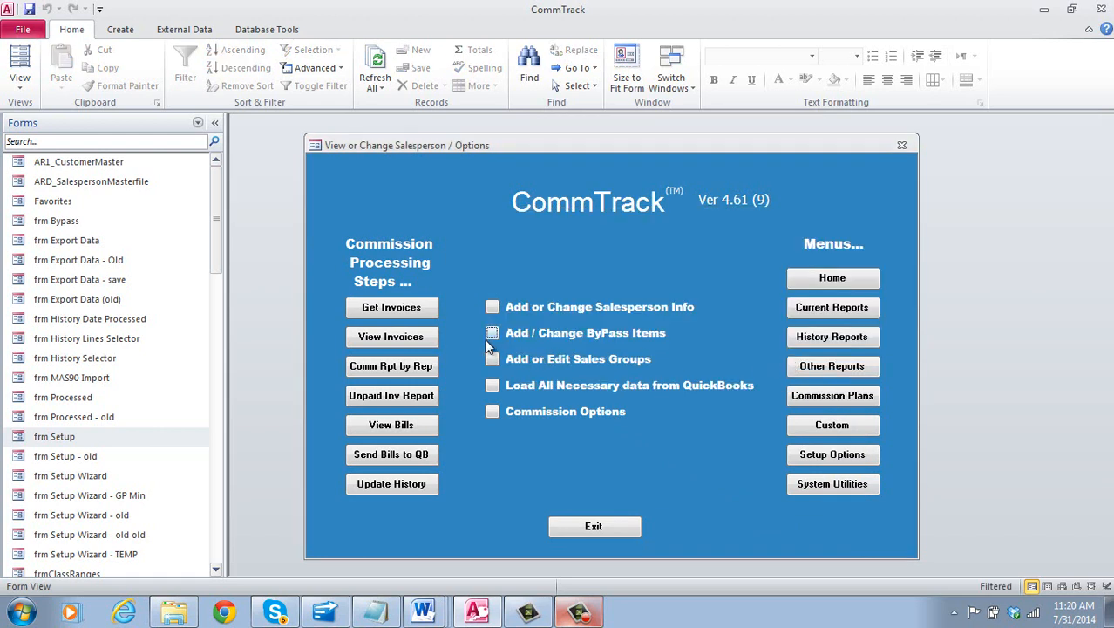